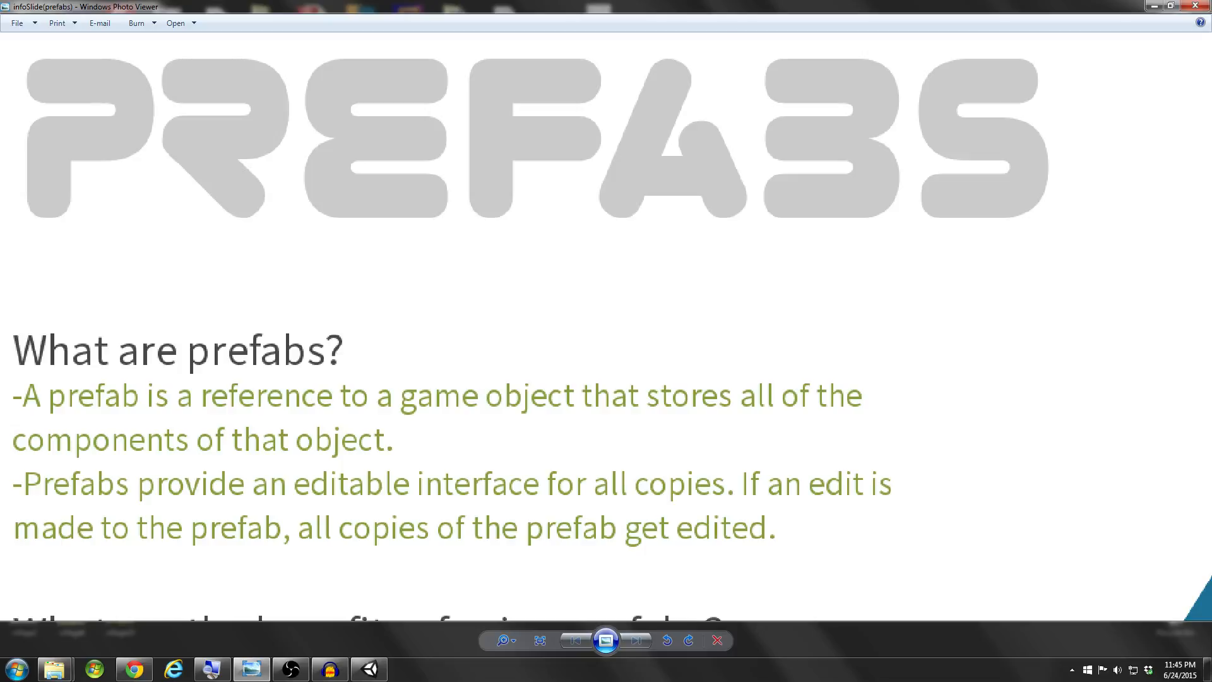
scroll(607, 342, "down", 3)
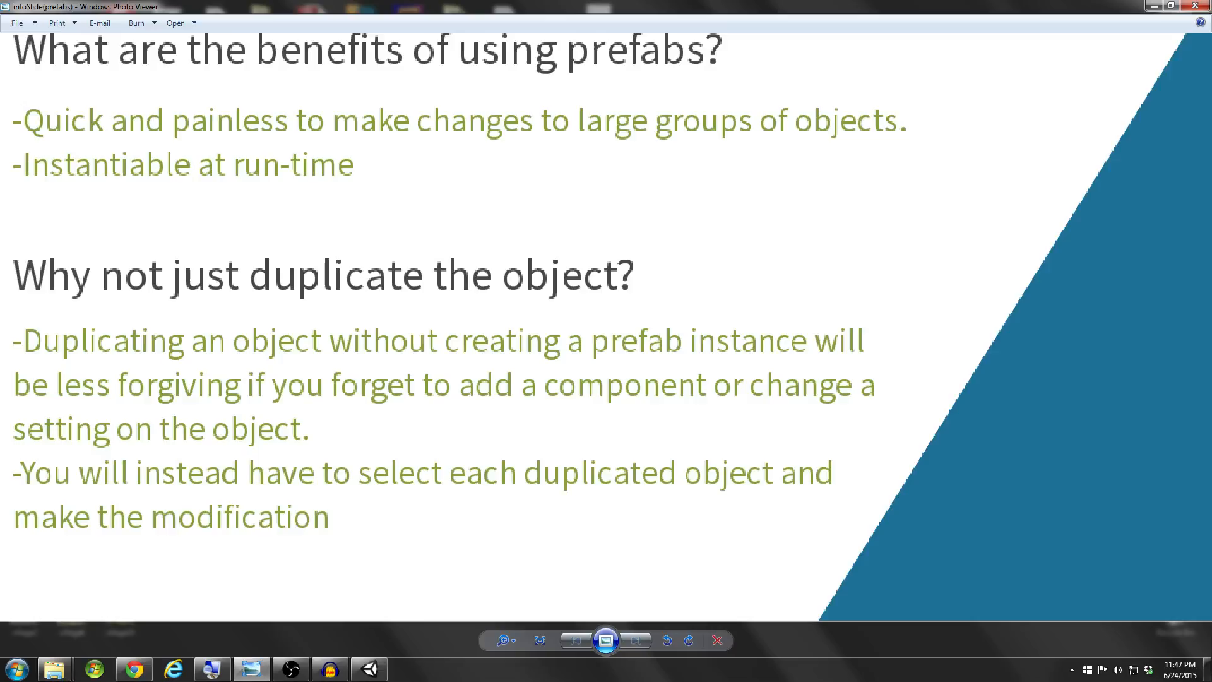
scroll(606, 341, "down", 1)
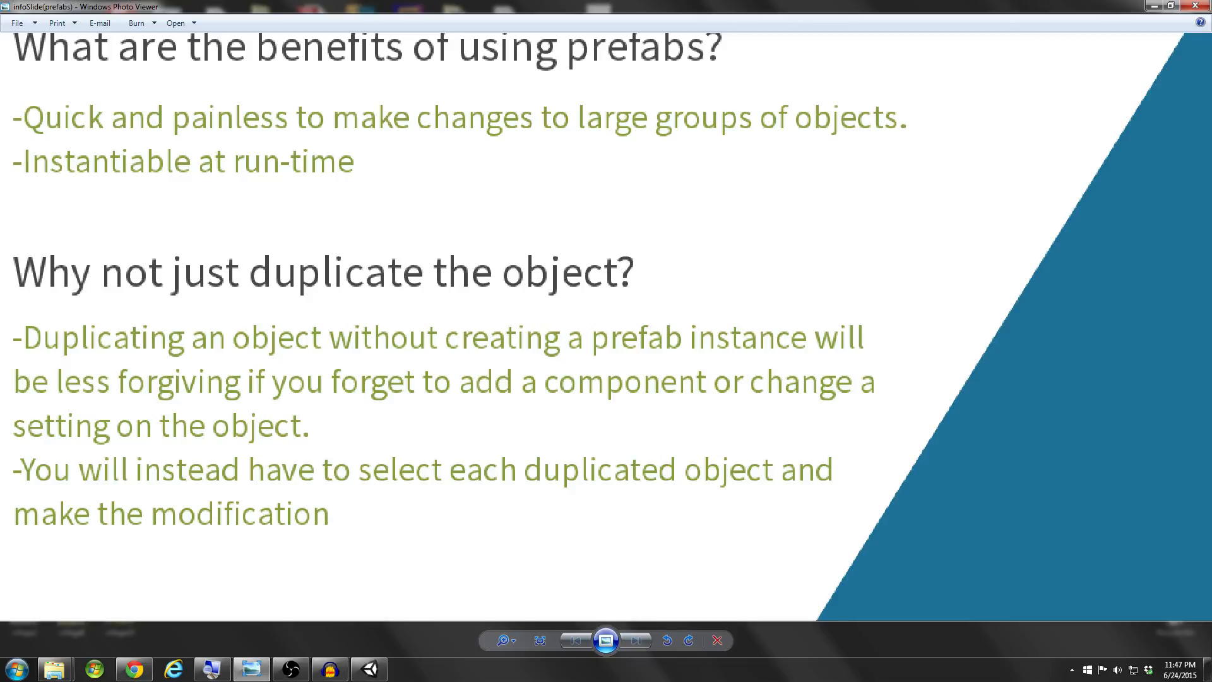
scroll(606, 341, "up", 3)
scroll(606, 342, "up", 3)
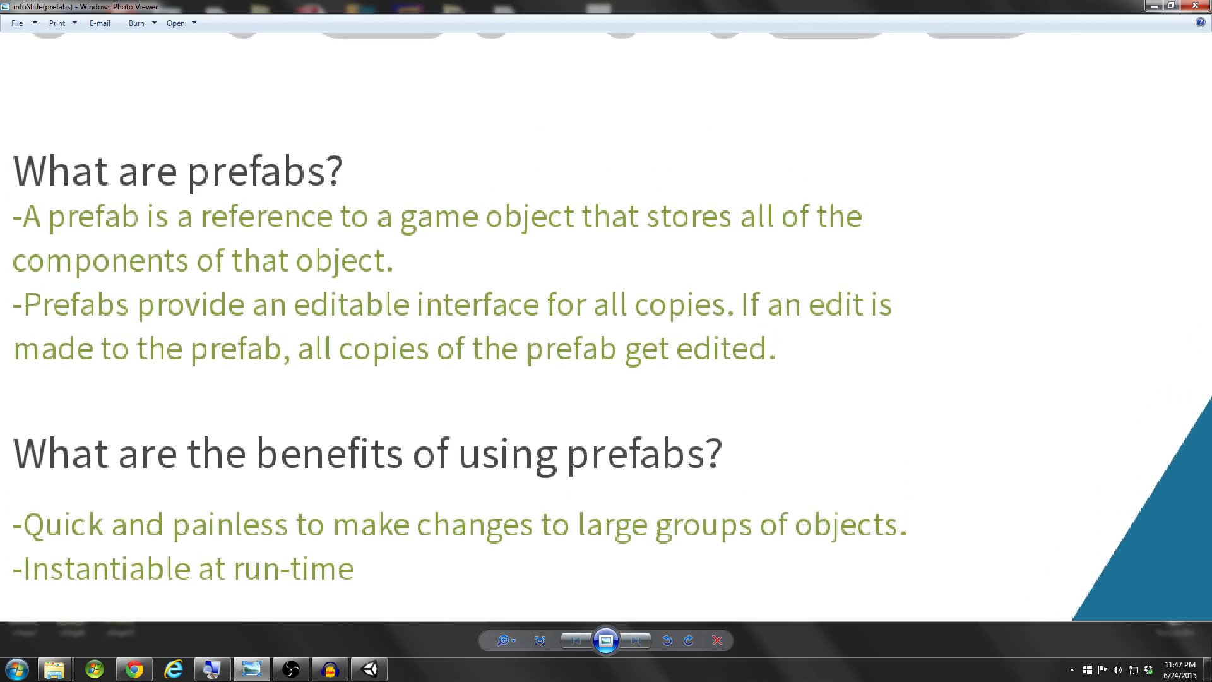
scroll(606, 341, "up", 4)
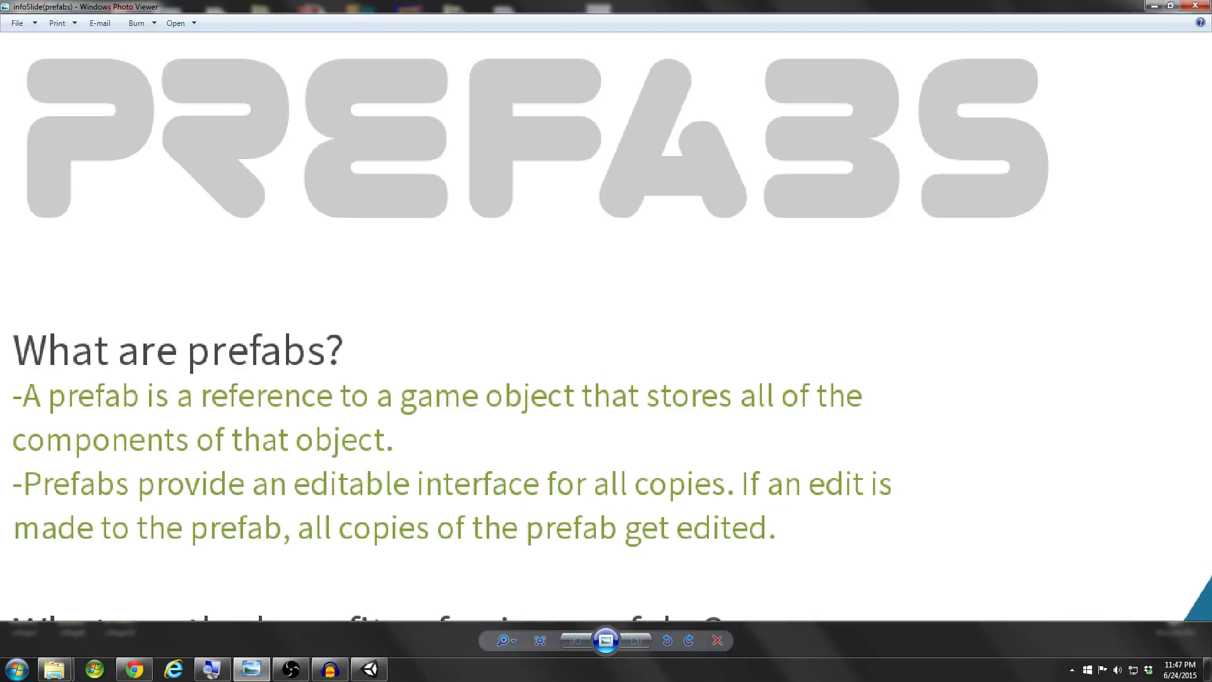
Add a 3D cube to the scene and rename it MyPrefab in the Inspector.
left_click(370, 670)
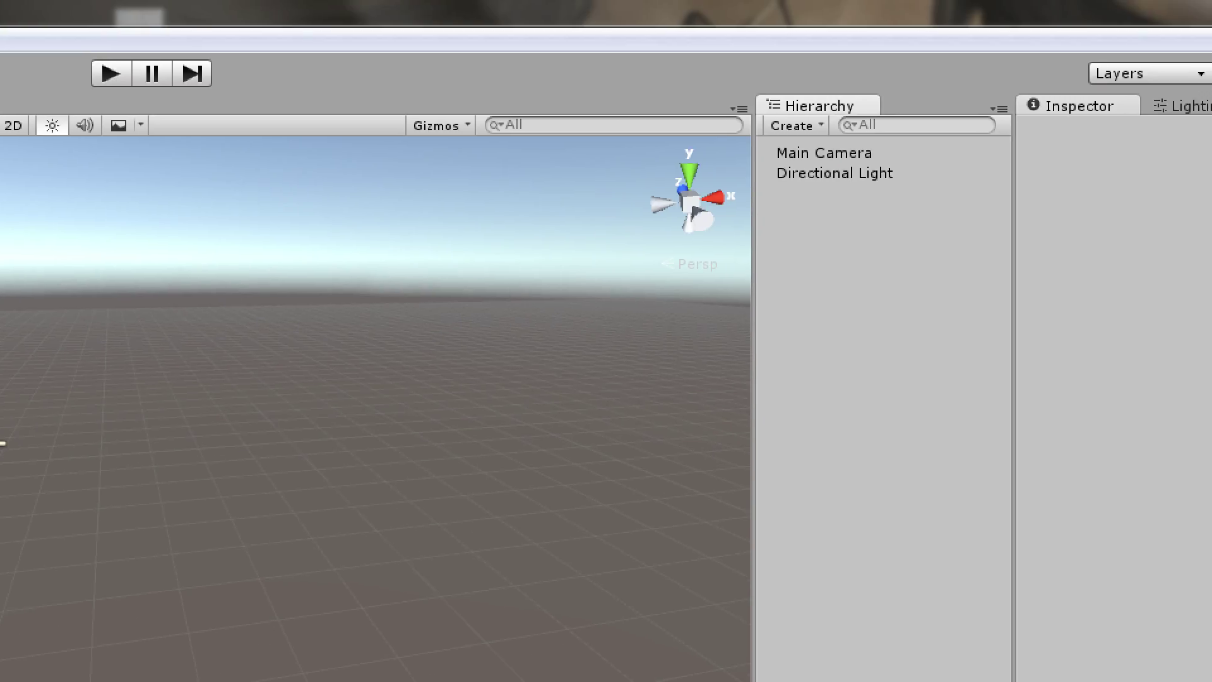
right_click(851, 236)
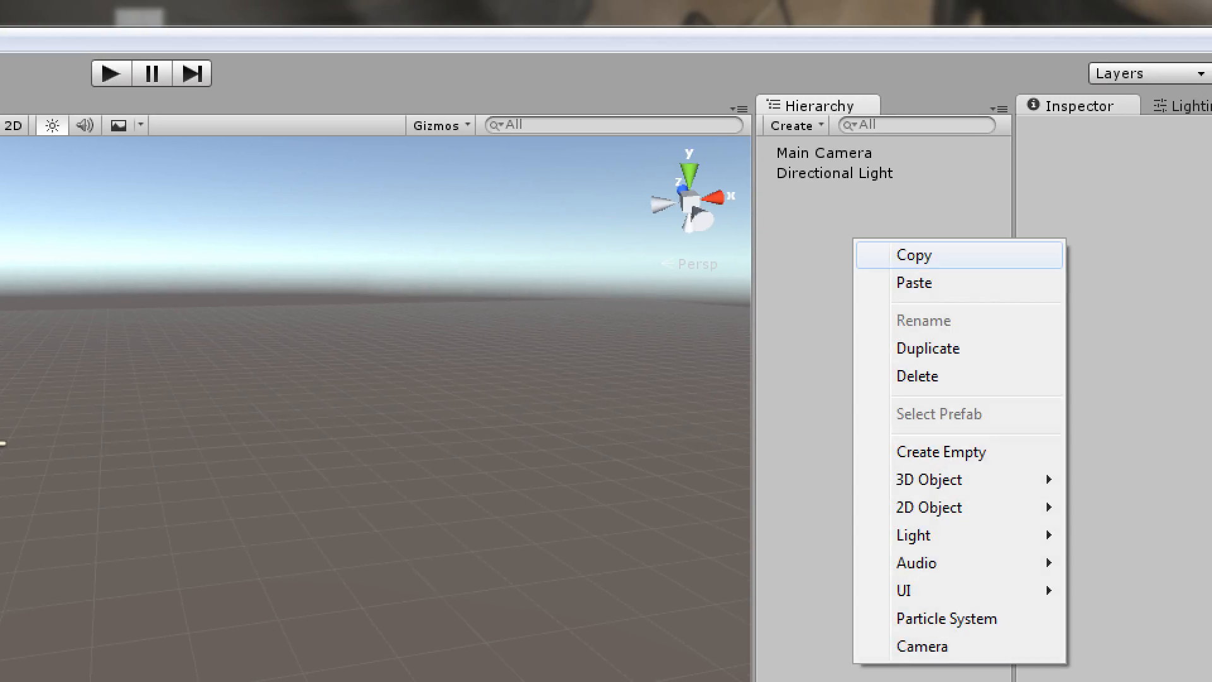
right_click(795, 198)
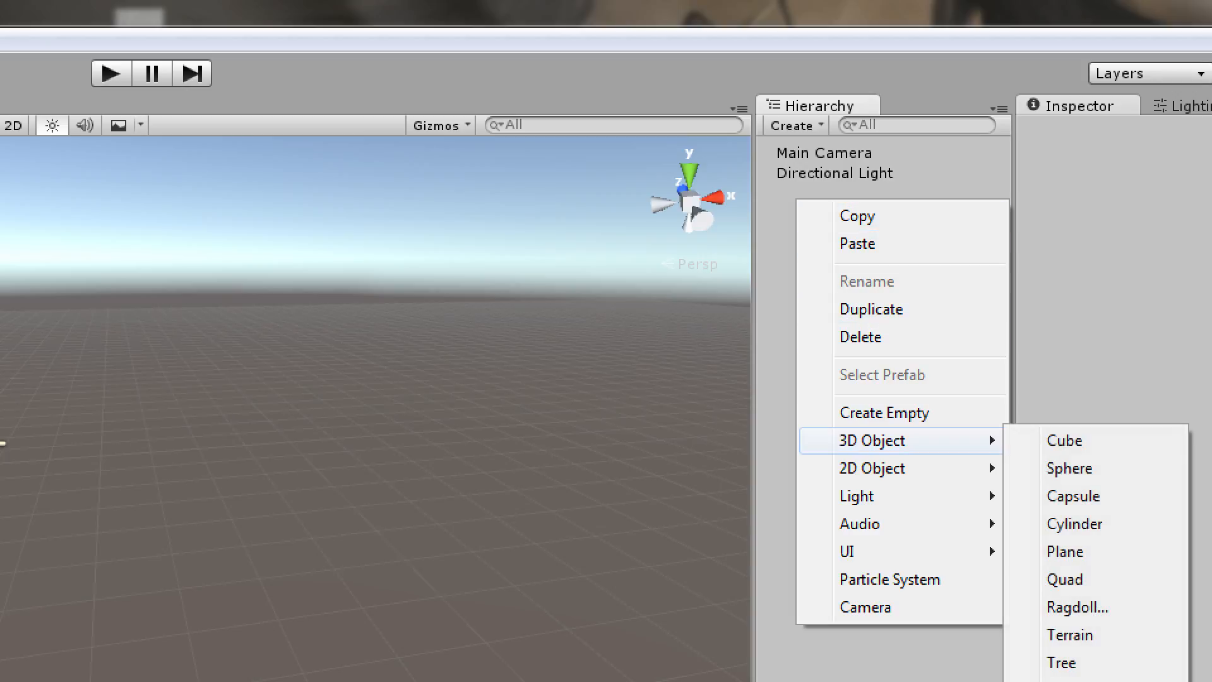
left_click(1061, 440)
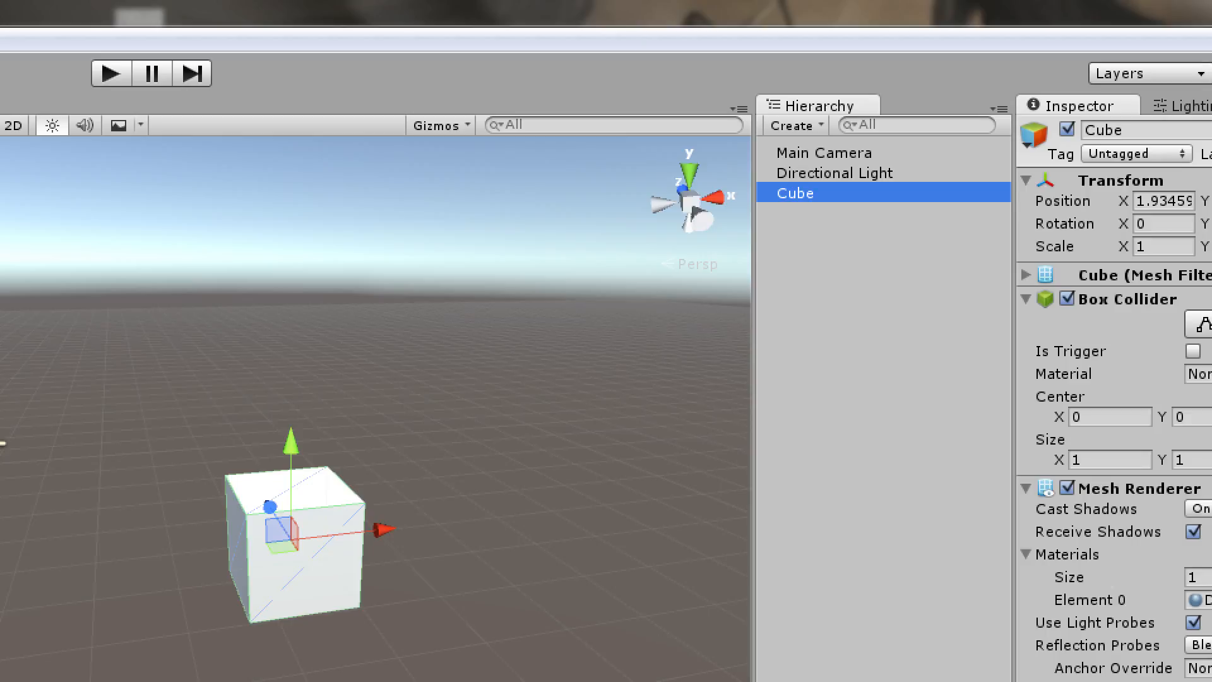
left_click(1102, 130)
type("MyPrefab")
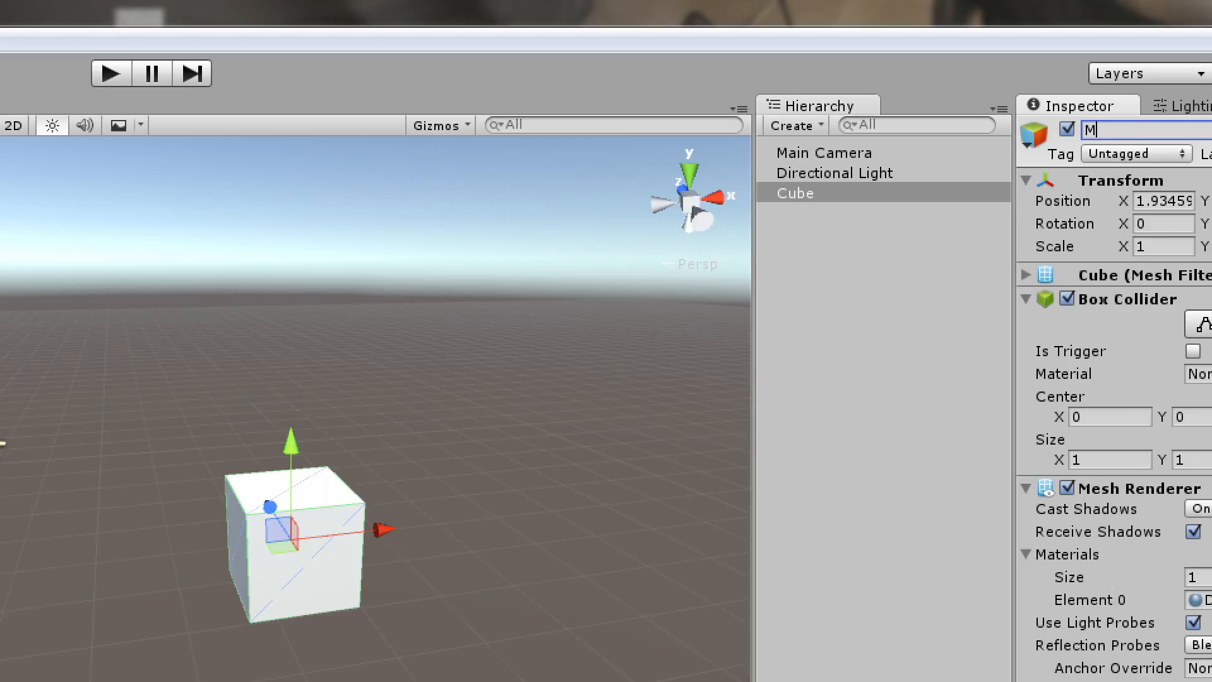
key("Return")
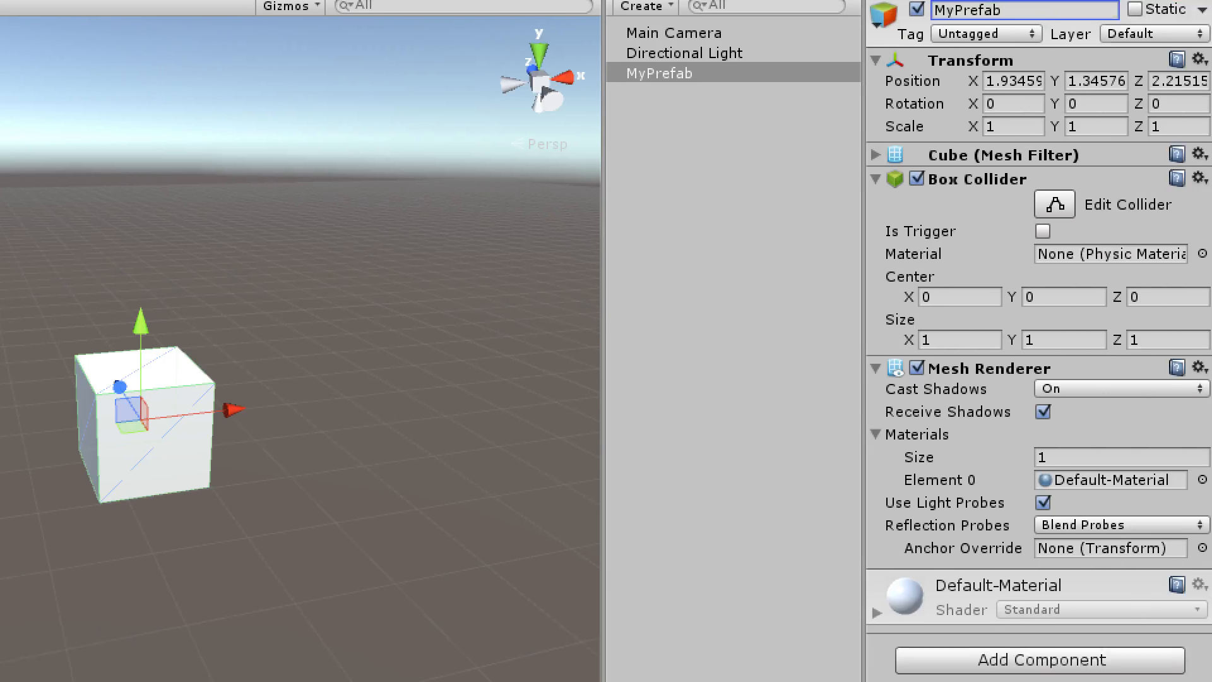
Collapse Mesh Renderer, shift the cube along X, and duplicate MyPrefab three times with Ctrl+D.
left_click(871, 359)
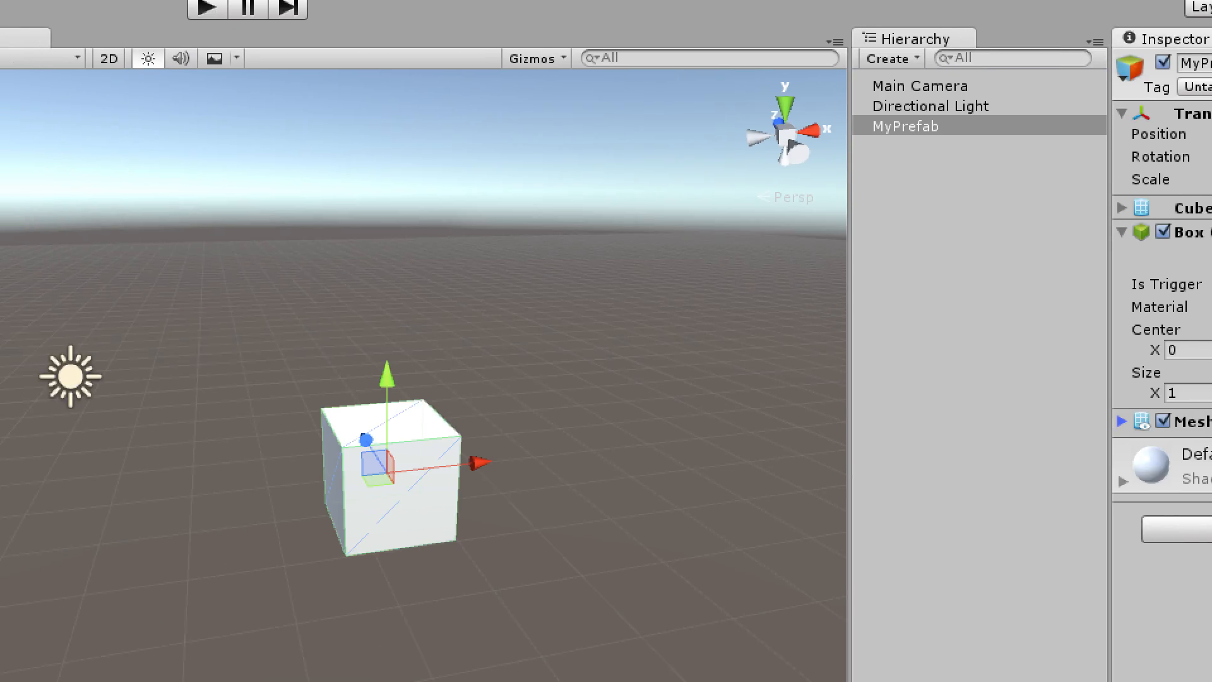
left_click_drag(478, 463, 634, 445)
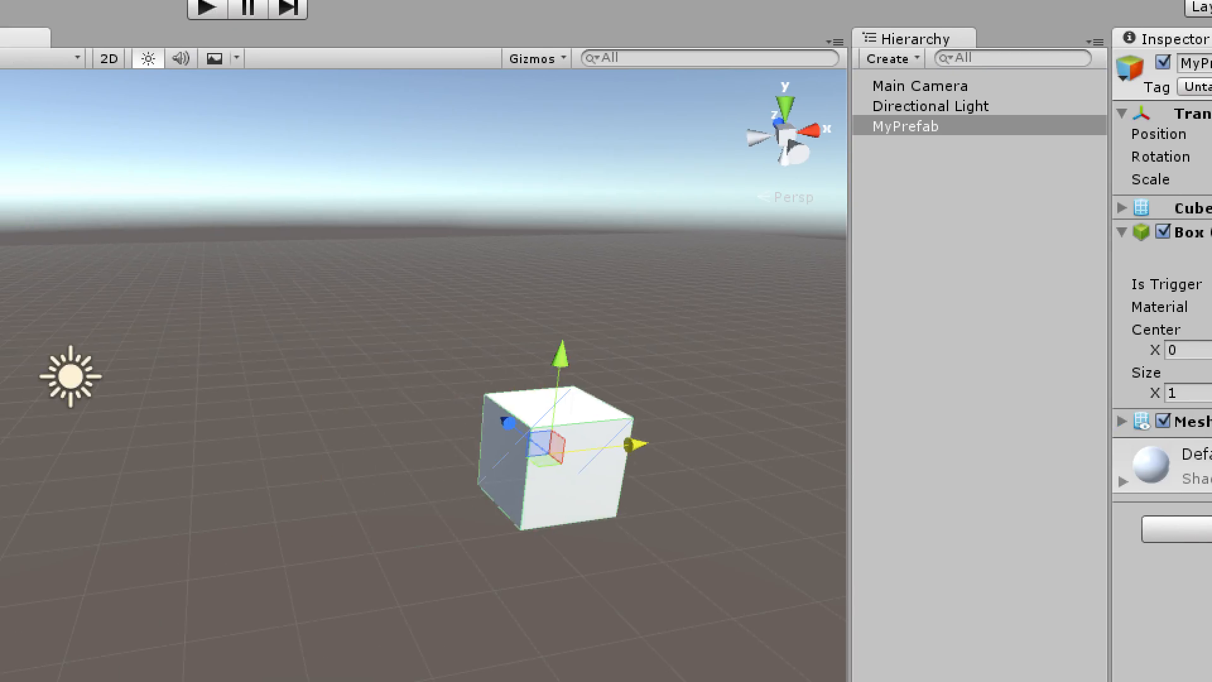
left_click(947, 126)
key("ctrl+d")
key("ctrl+d")
key("ctrl+d")
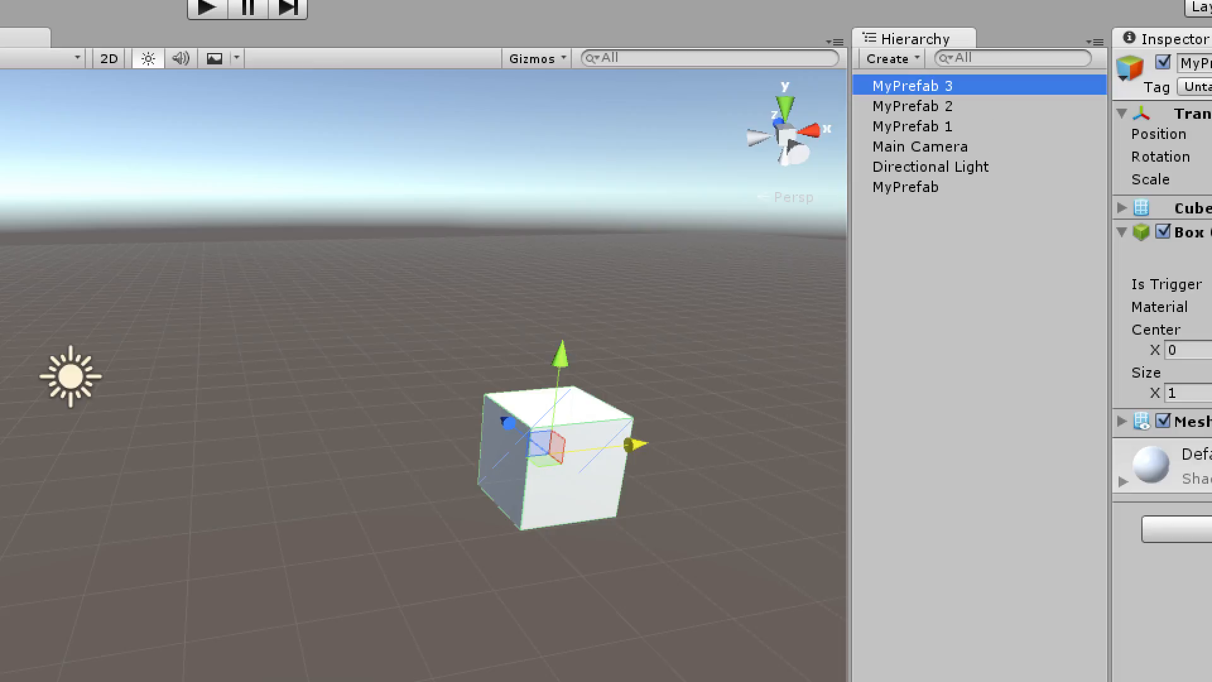
Drag the duplicates MyPrefab 1–3 apart along X so each sits in its own spot.
left_click_drag(635, 446, 545, 456)
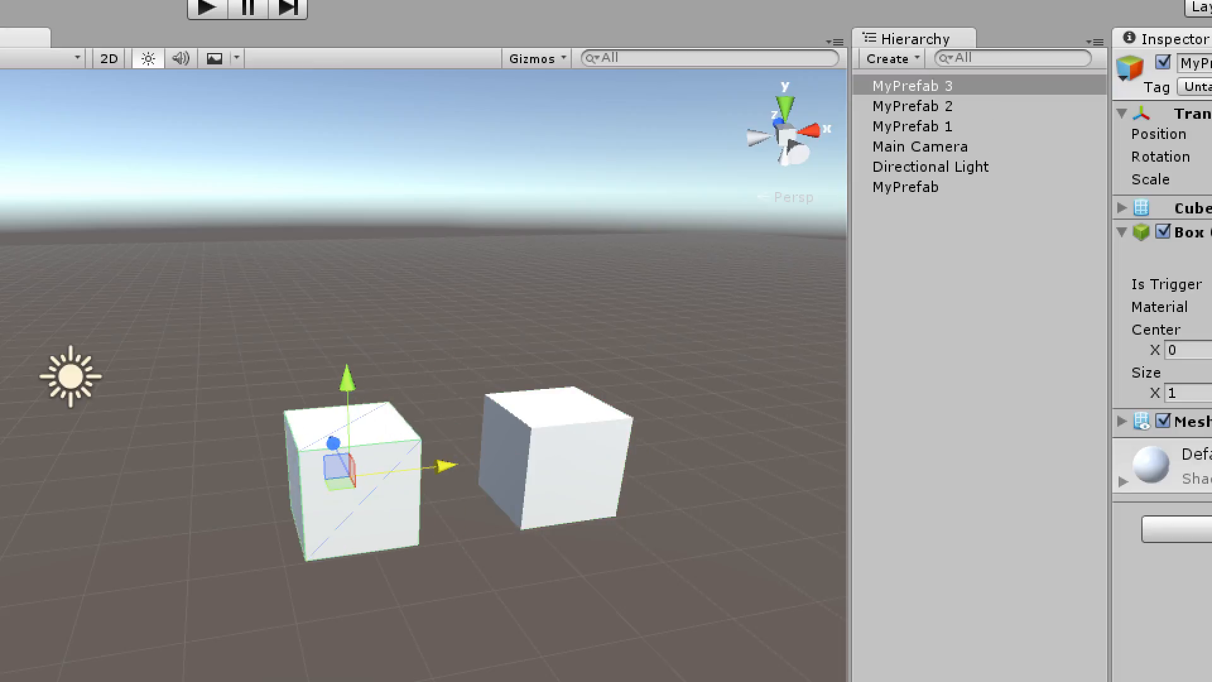
key("Down")
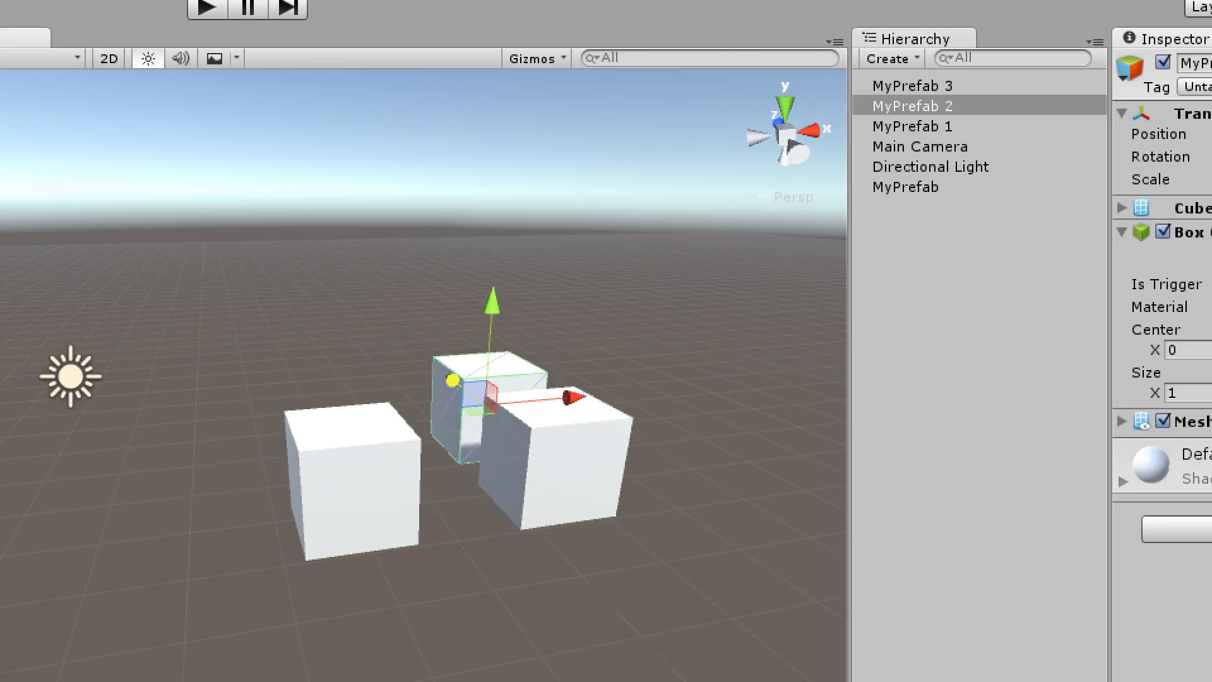
key("Down")
left_click_drag(633, 445, 785, 428)
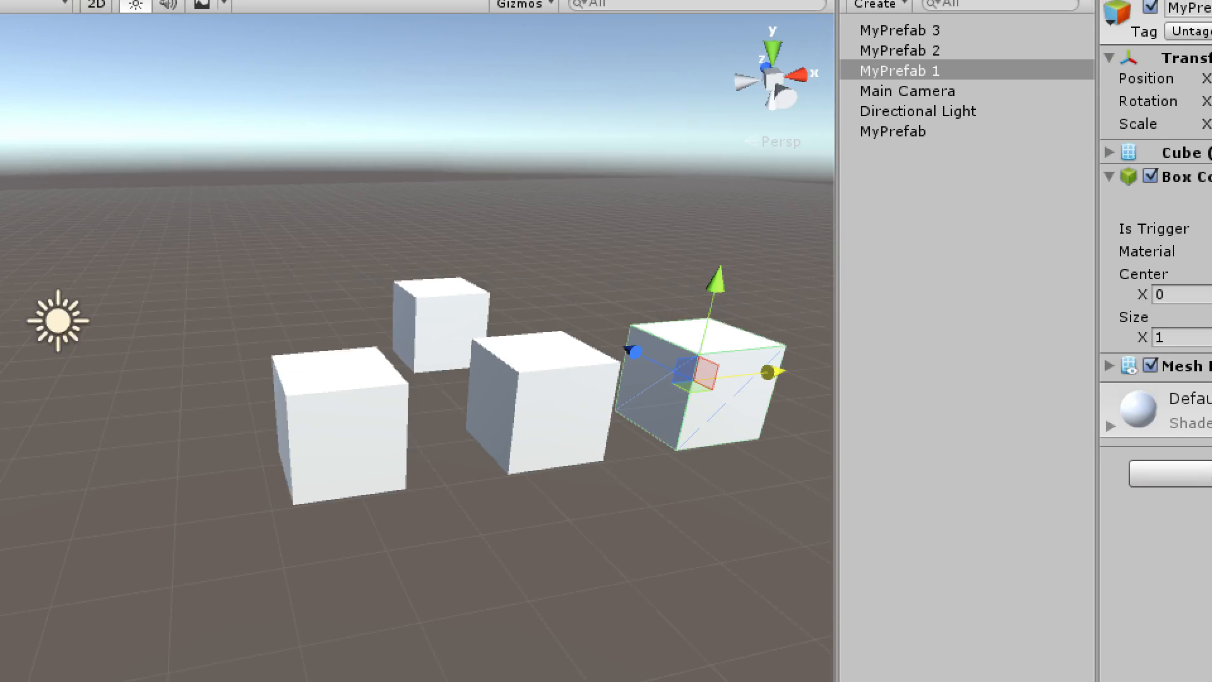
left_click(540, 398)
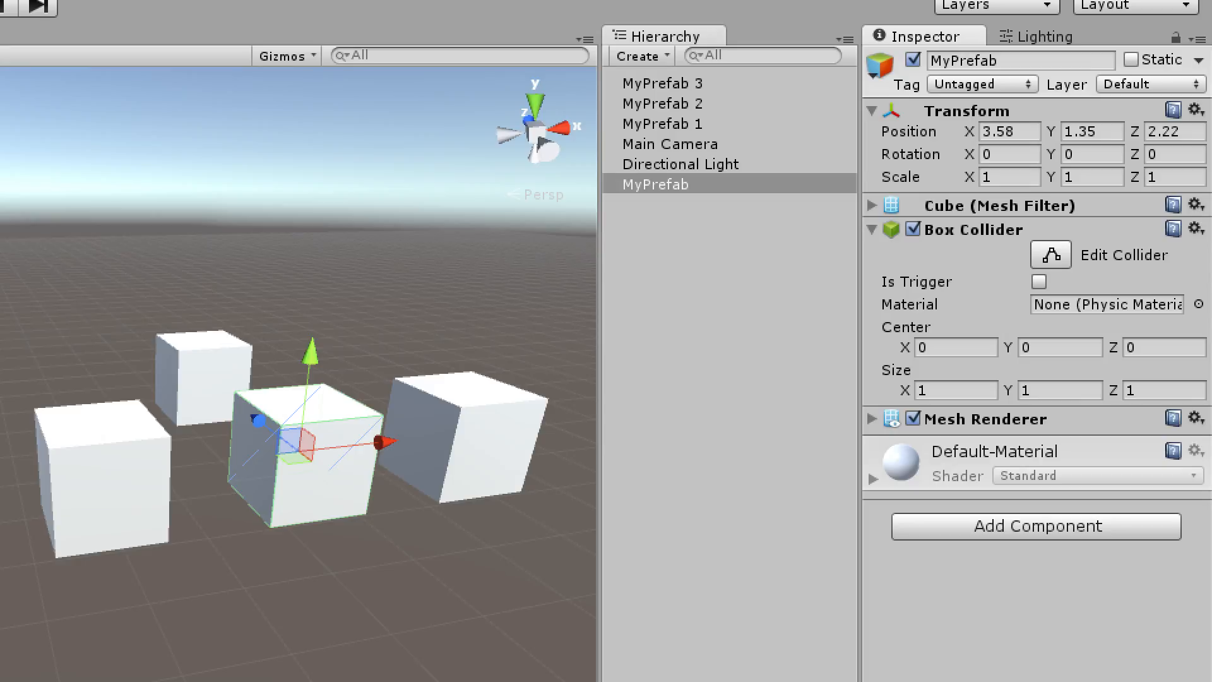
left_click_drag(1009, 348, 1006, 348)
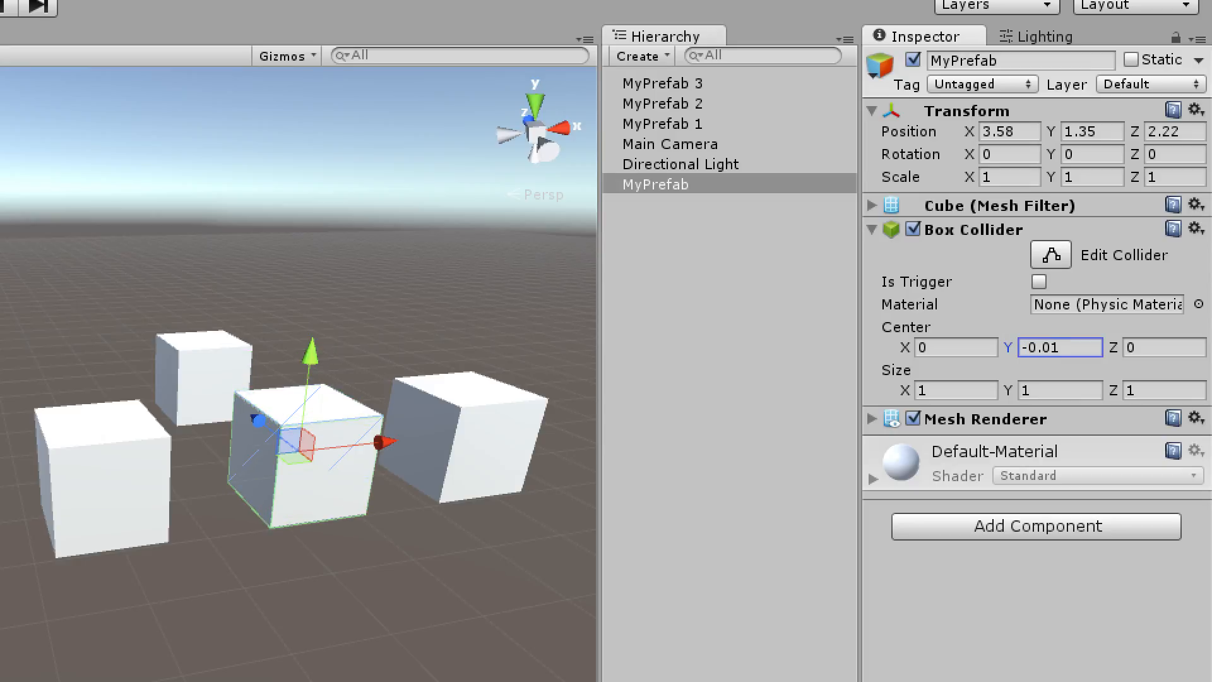
left_click_drag(1007, 390, 1023, 390)
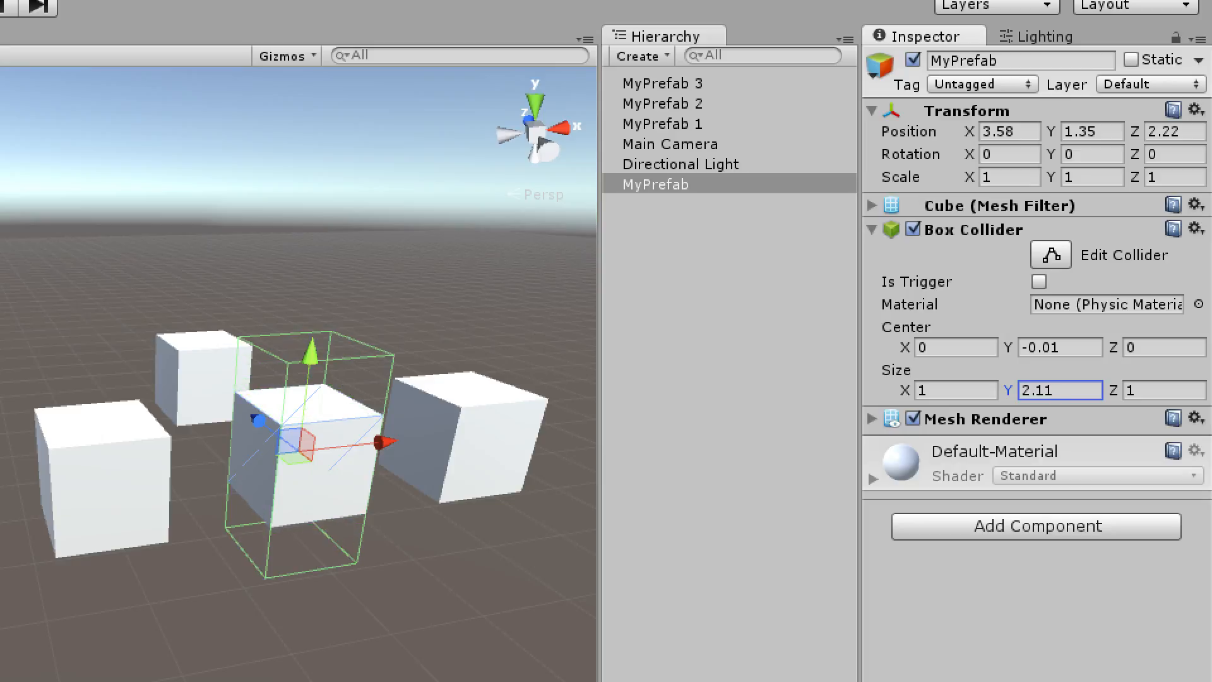
right_click_drag(285, 379, 397, 360)
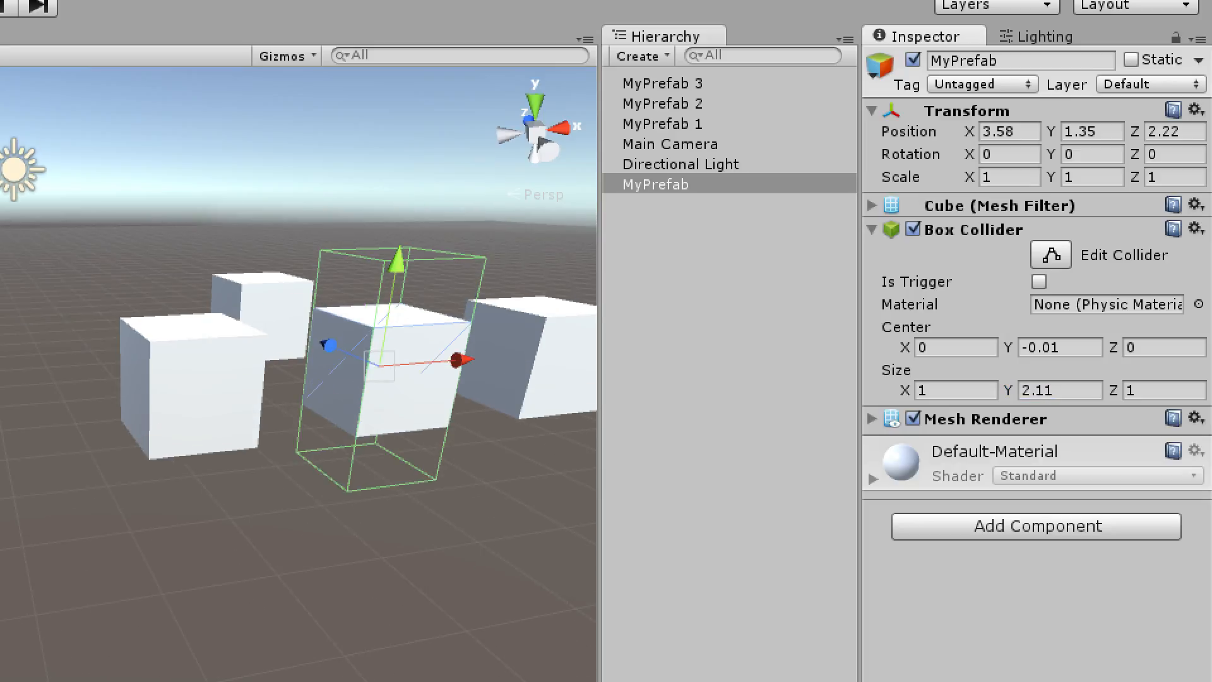
right_click_drag(332, 379, 285, 284)
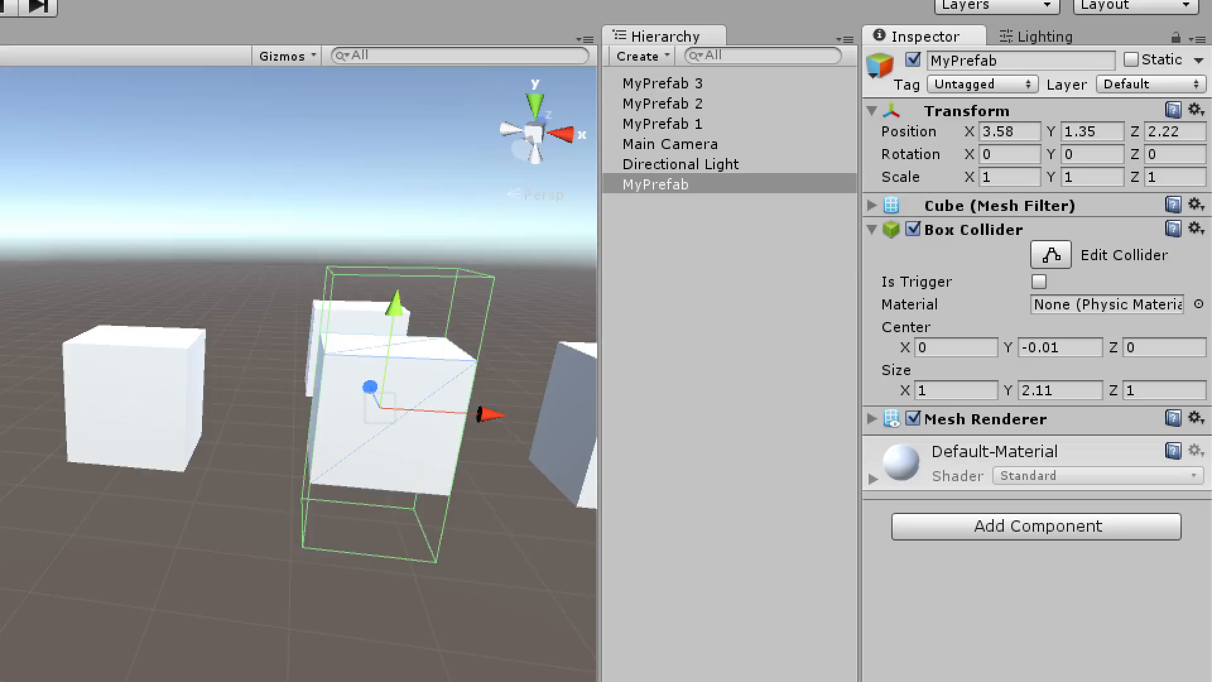
right_click_drag(332, 380, 360, 284)
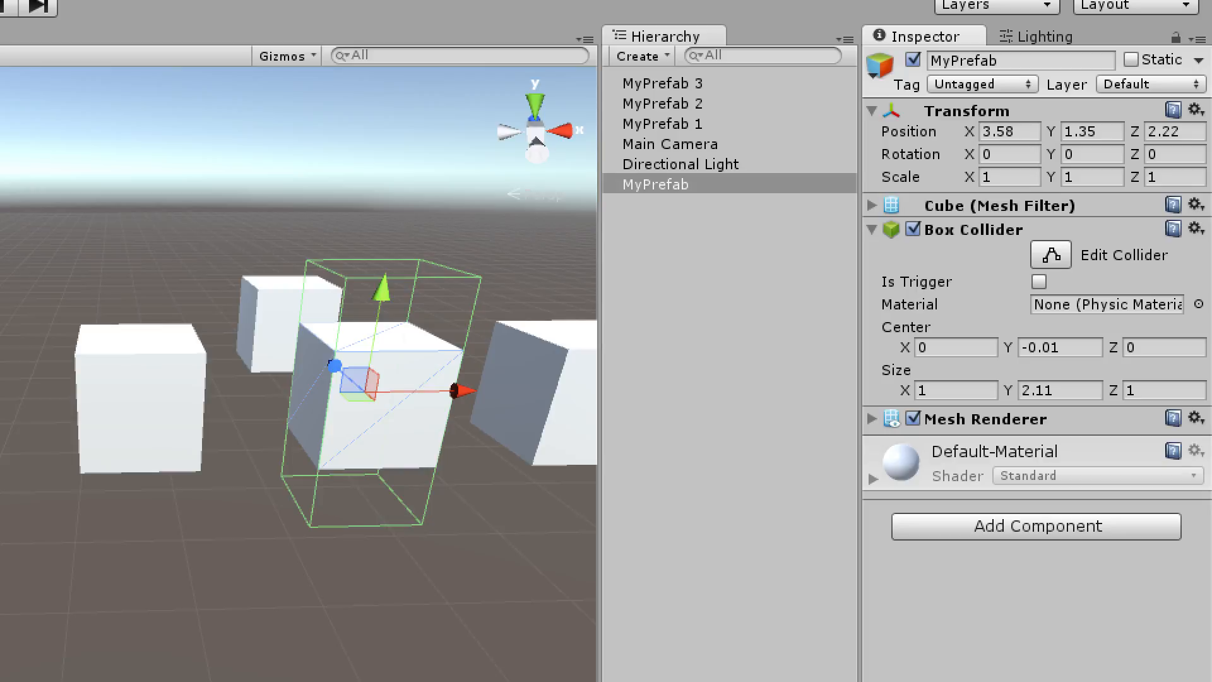
left_click(663, 123)
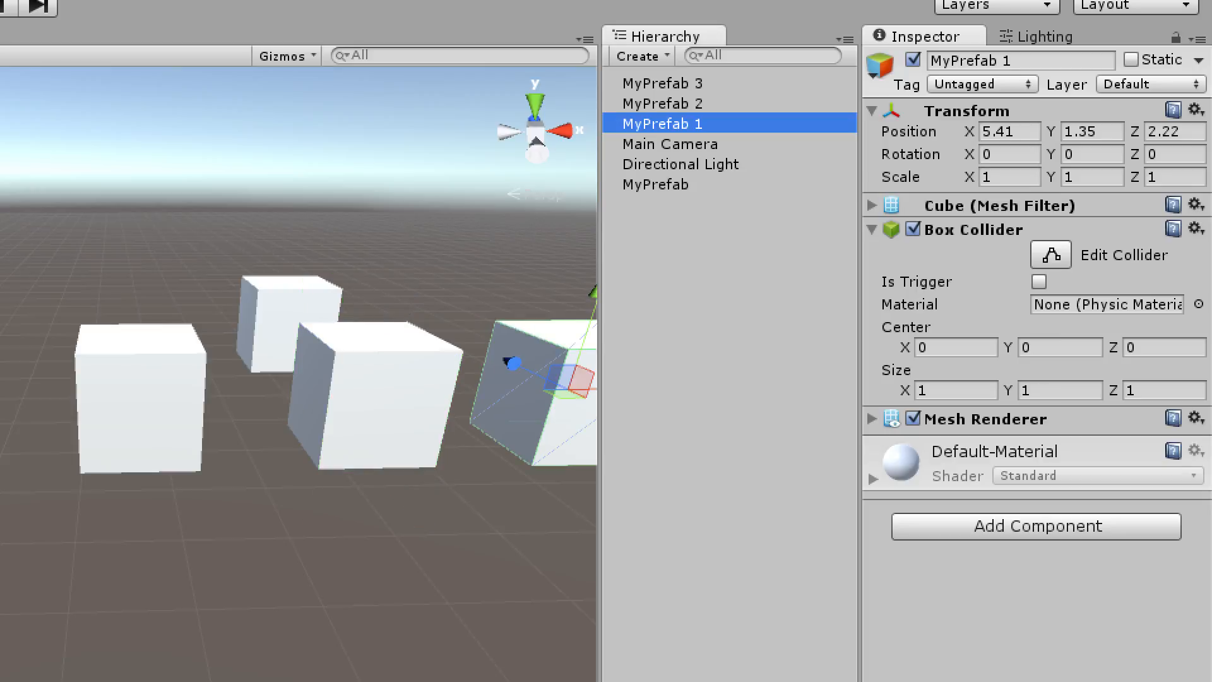
key("Up")
key("Up")
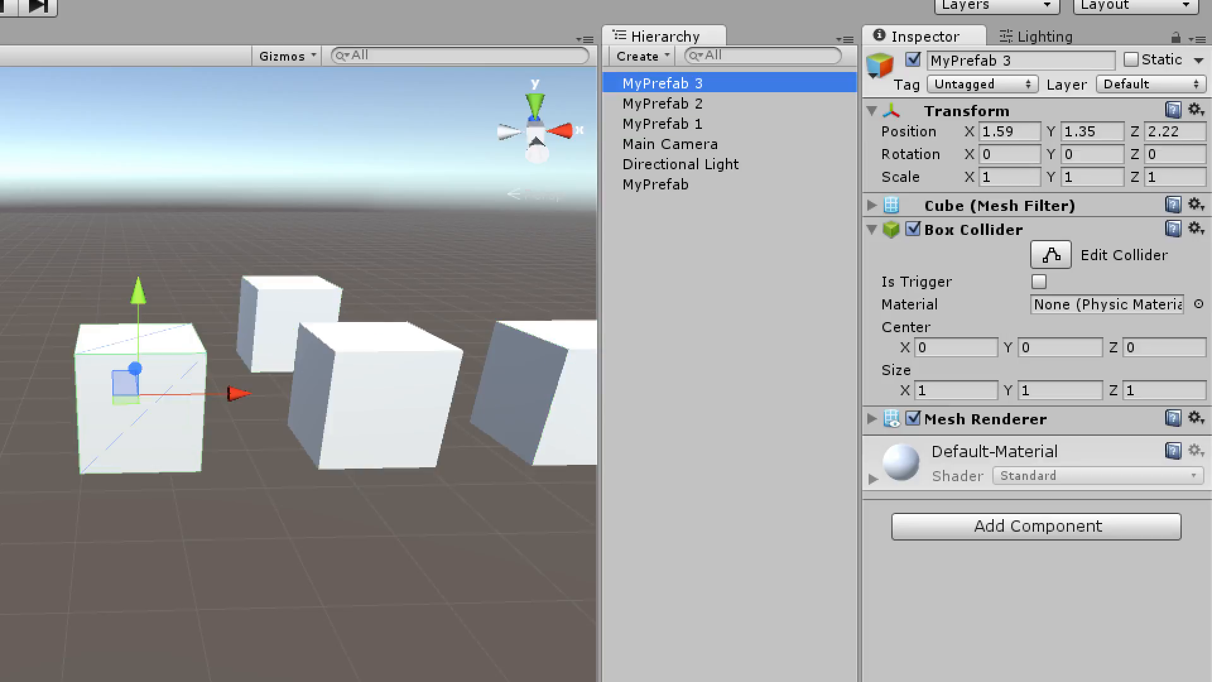
left_click(656, 184)
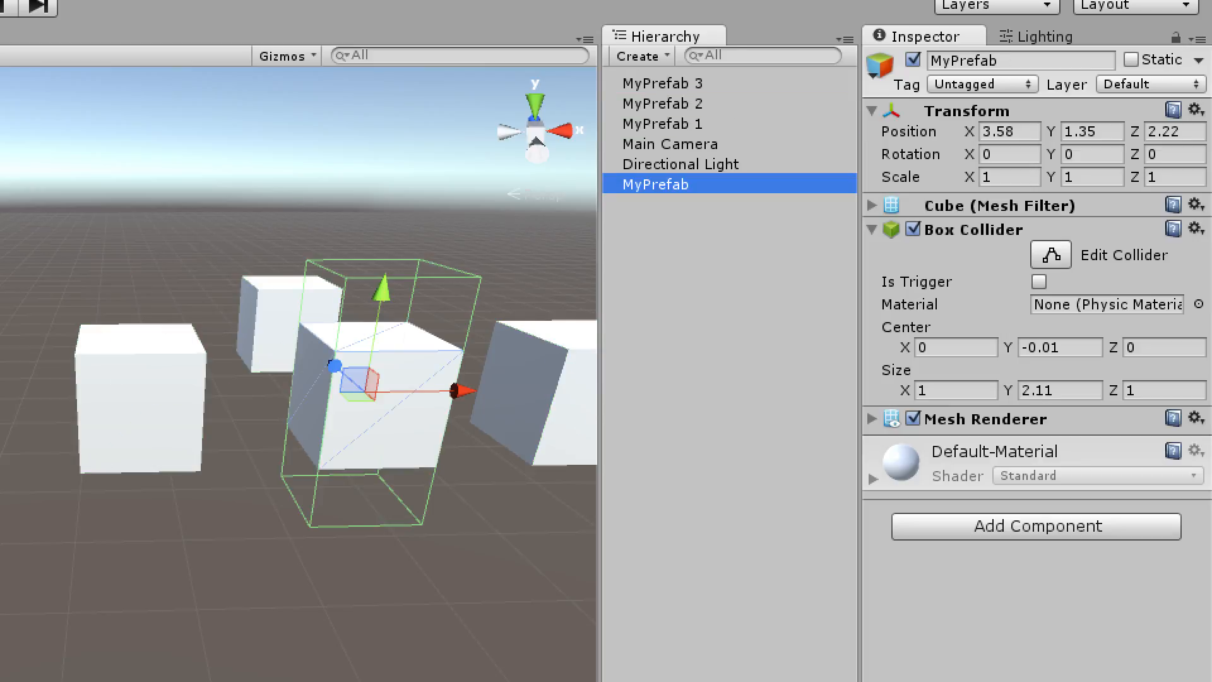
left_click_drag(284, 379, 360, 379, "alt")
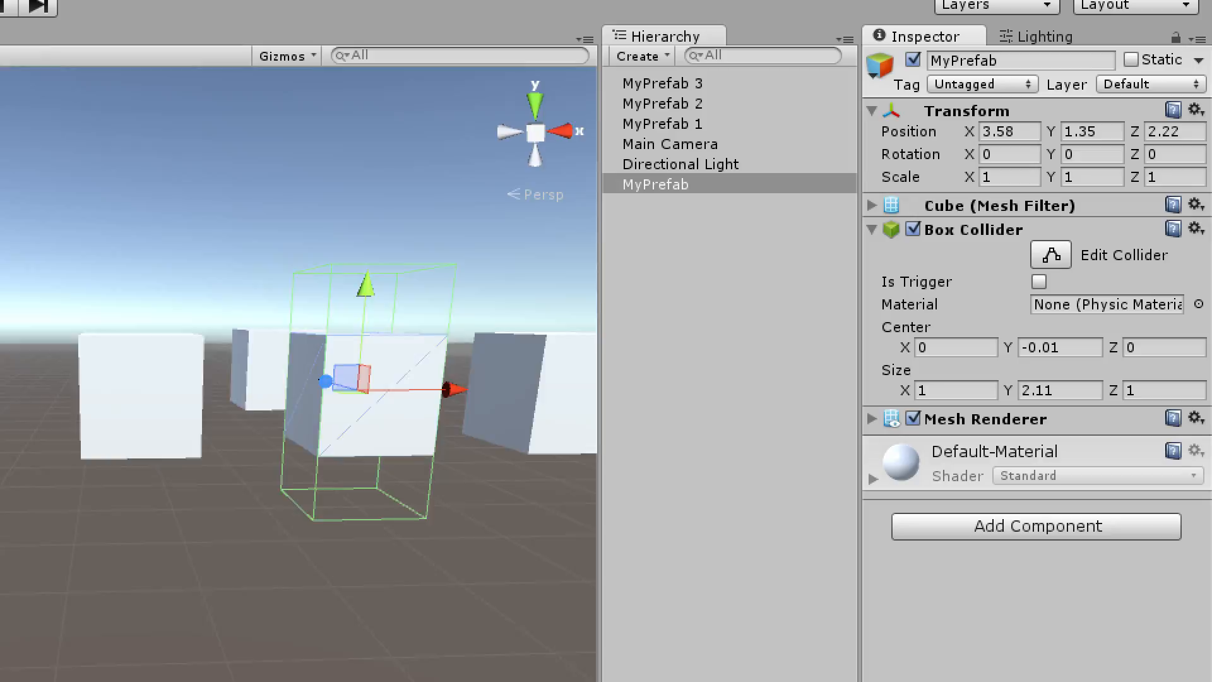
key("ctrl+z")
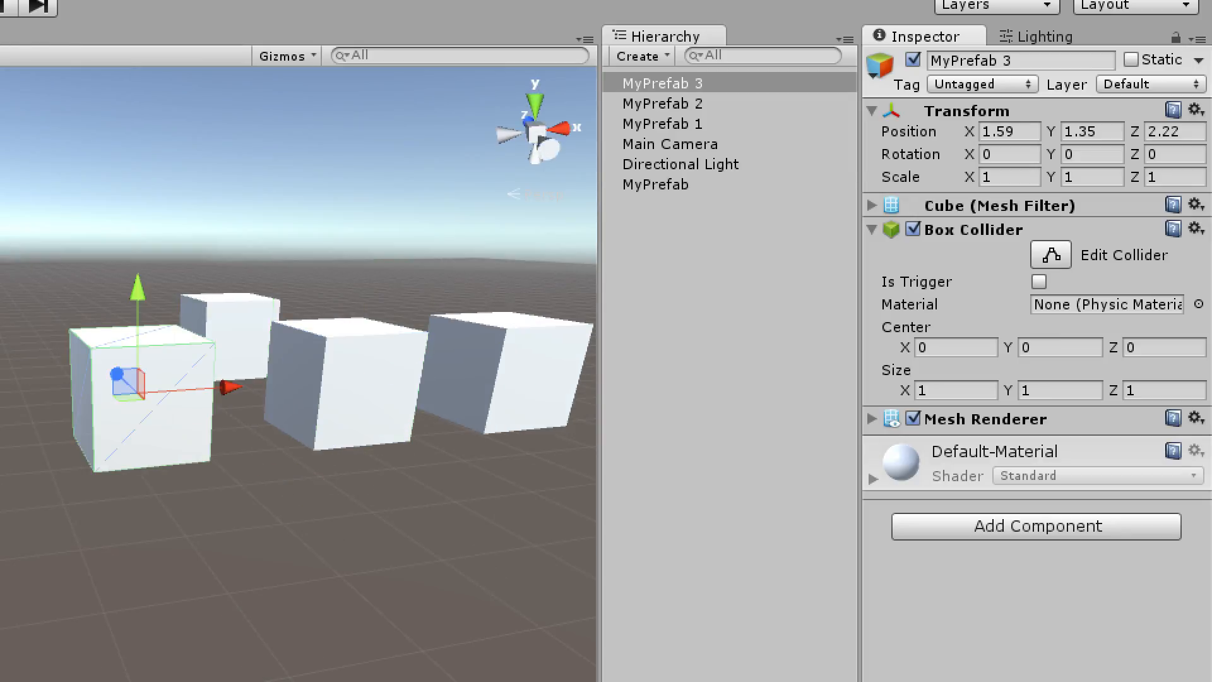
key("ctrl+z")
key("ctrl+z")
key("ctrl+z")
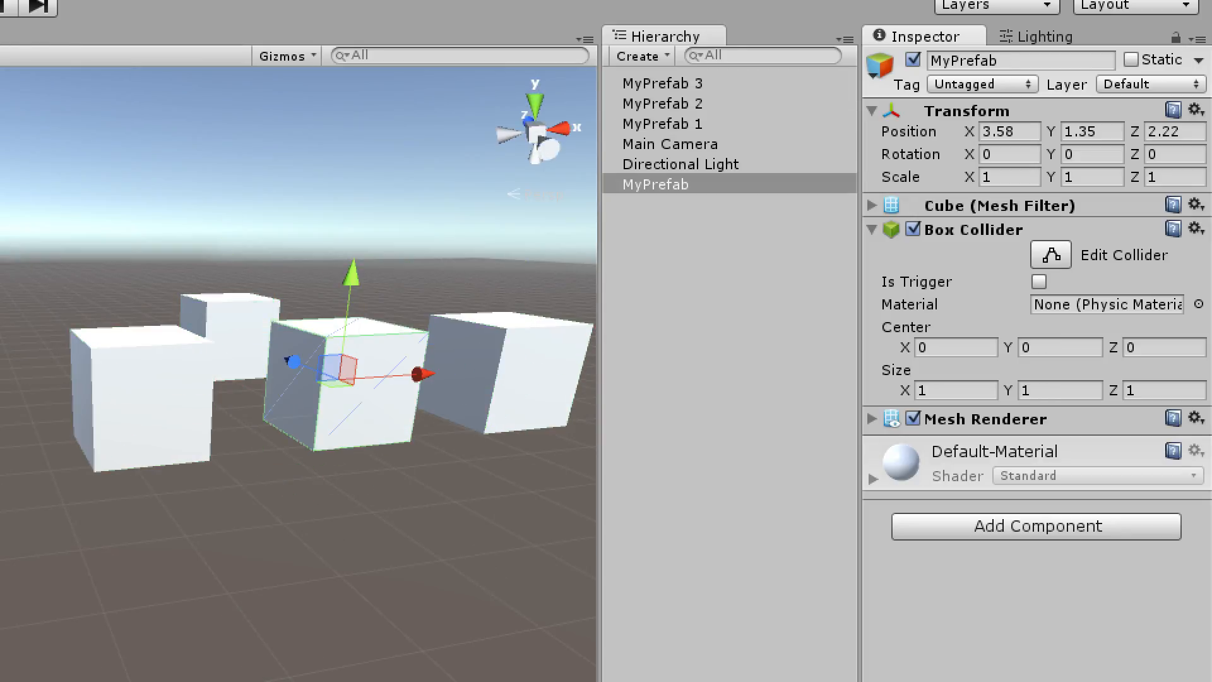
Delete the three duplicates MyPrefab 1–3 from the Hierarchy.
left_click(662, 123)
left_click(662, 83, "shift")
right_click(681, 83)
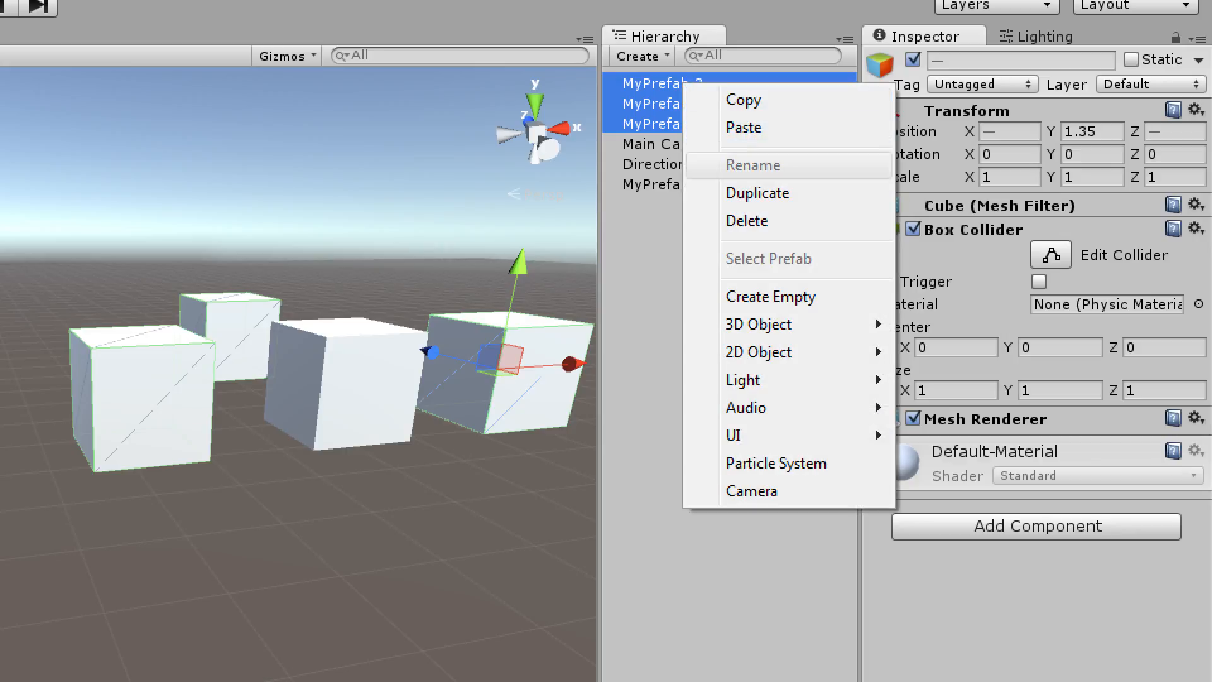
left_click(747, 221)
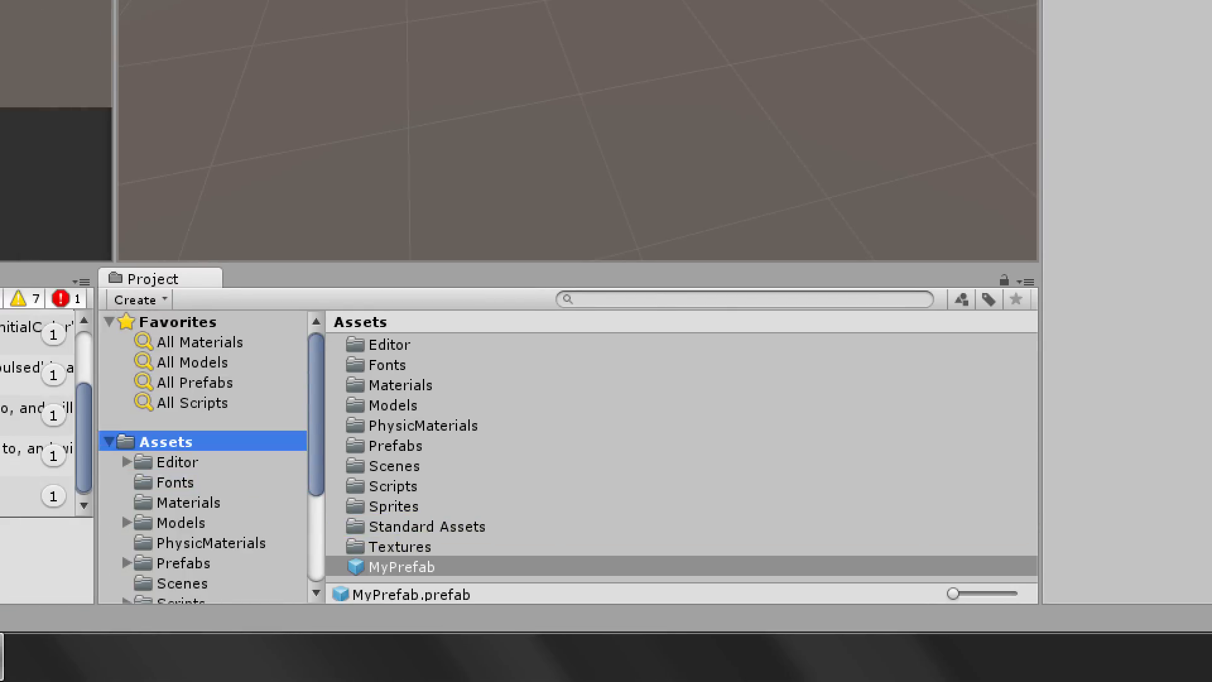
Select the MyPrefab prefab asset in the Project Assets list.
key("Up")
key("Down")
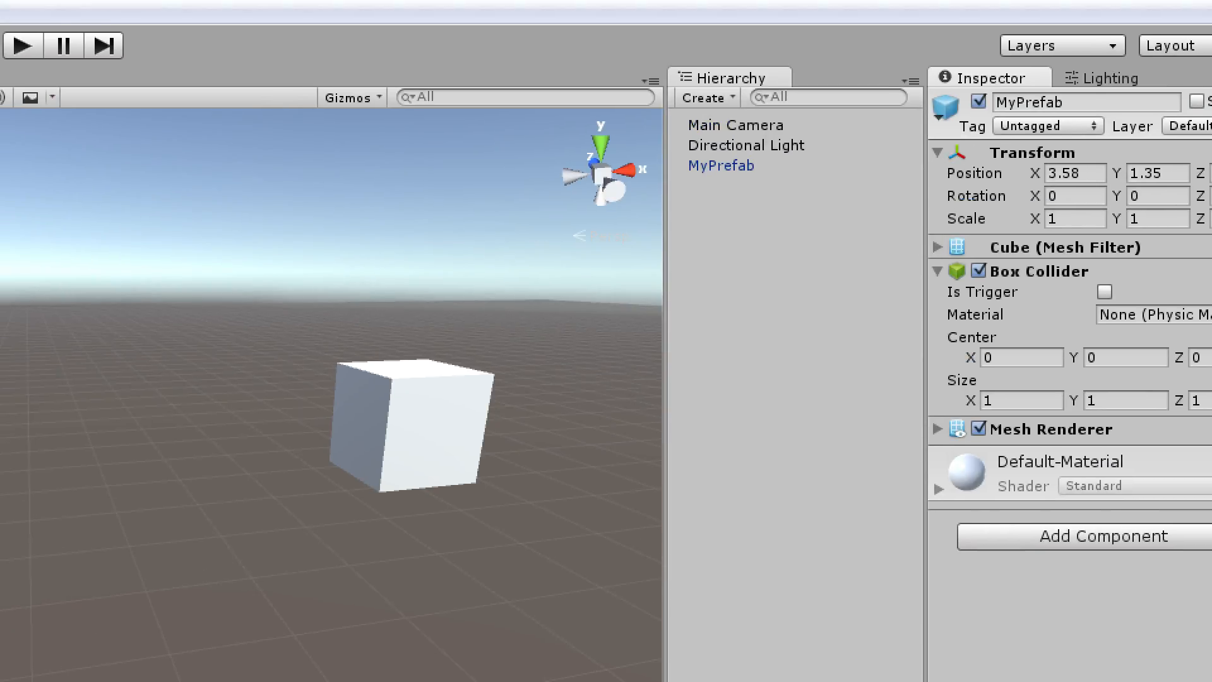
right_click(722, 166)
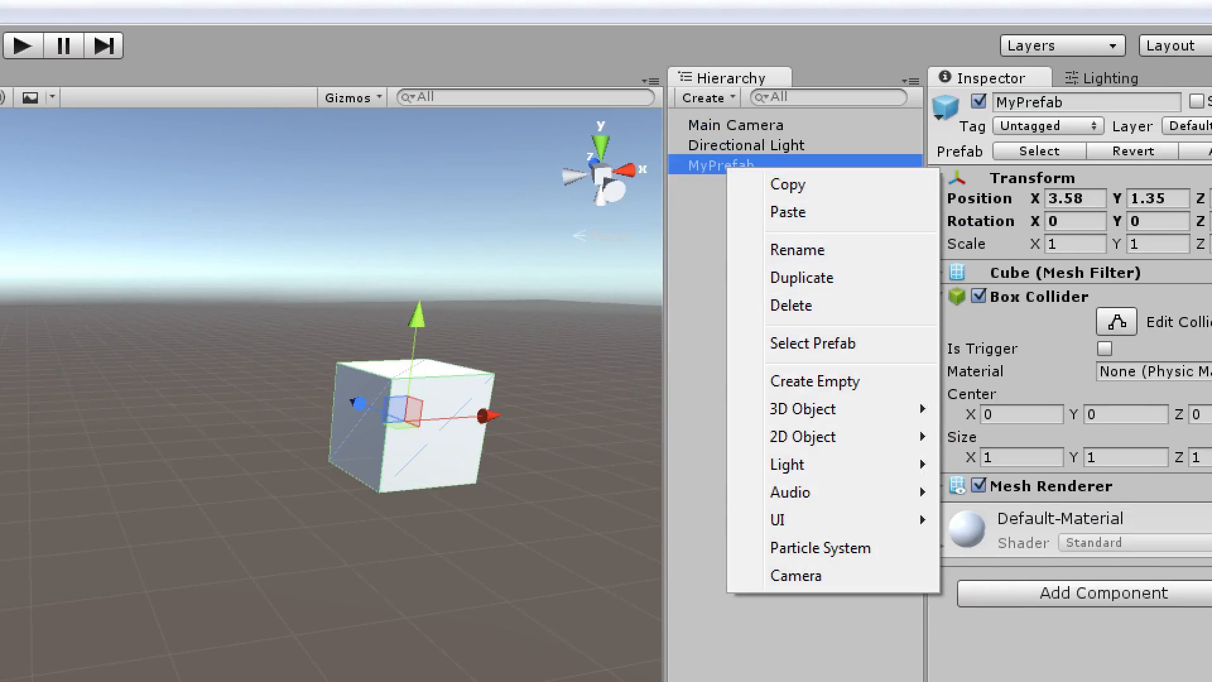
left_click(796, 625)
left_click(721, 165)
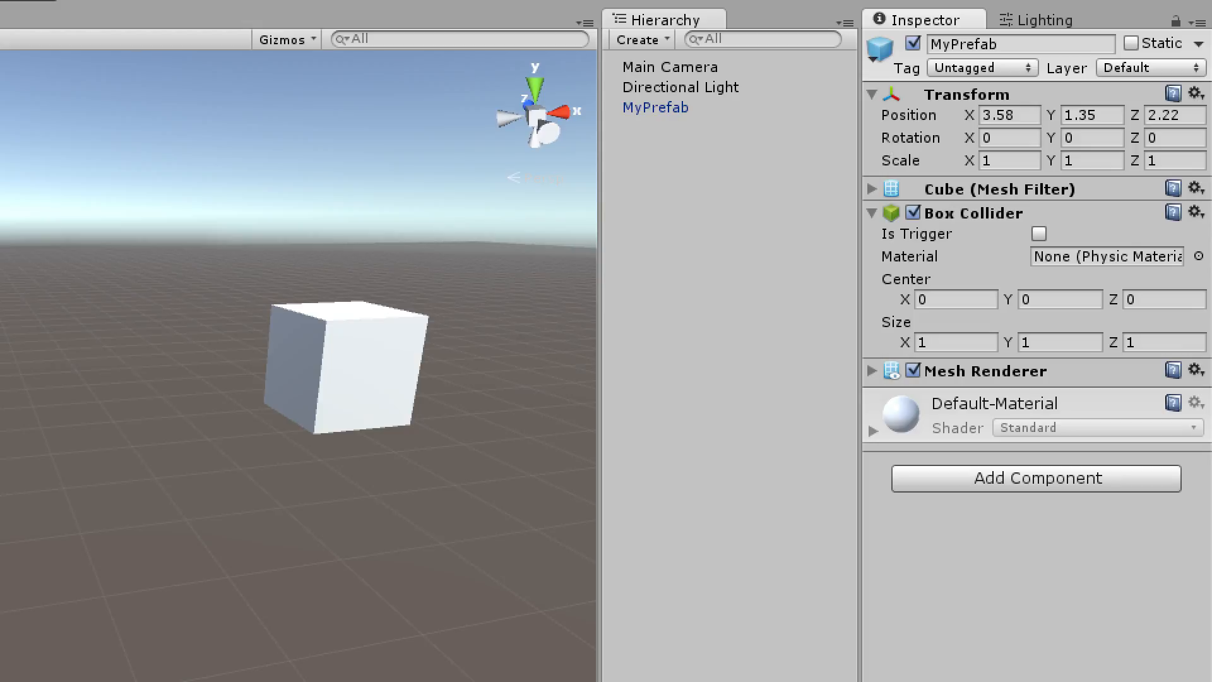
key("Tab")
type("2")
key("Return")
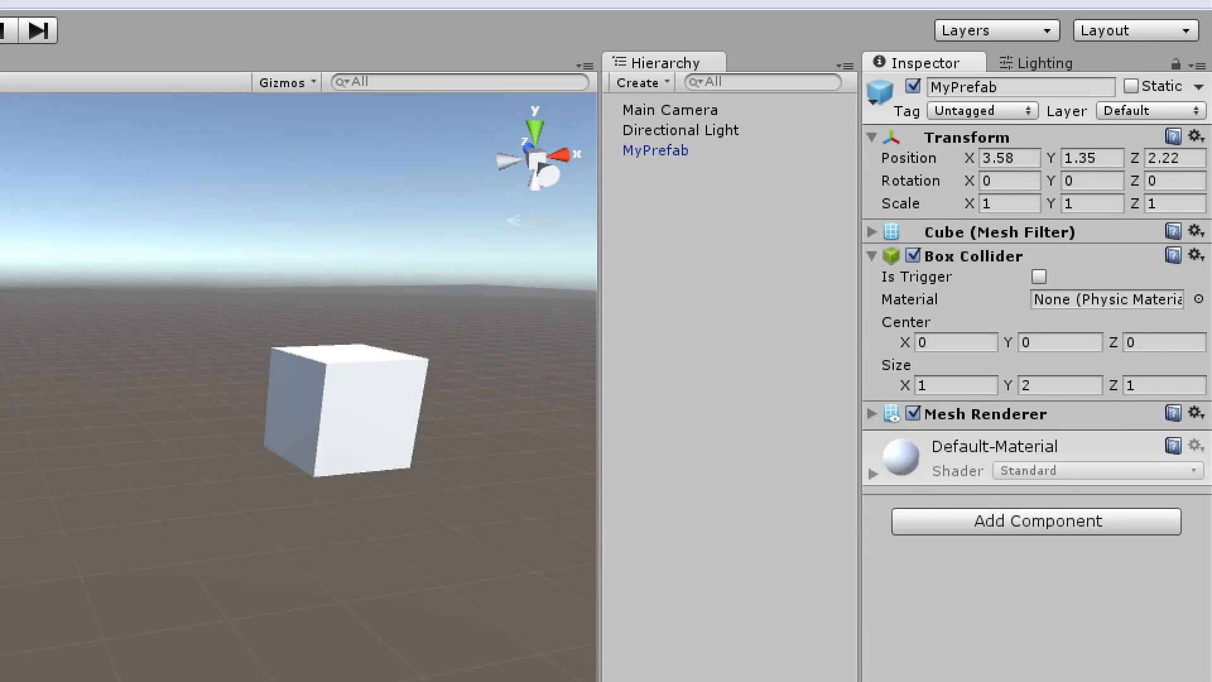
type("1")
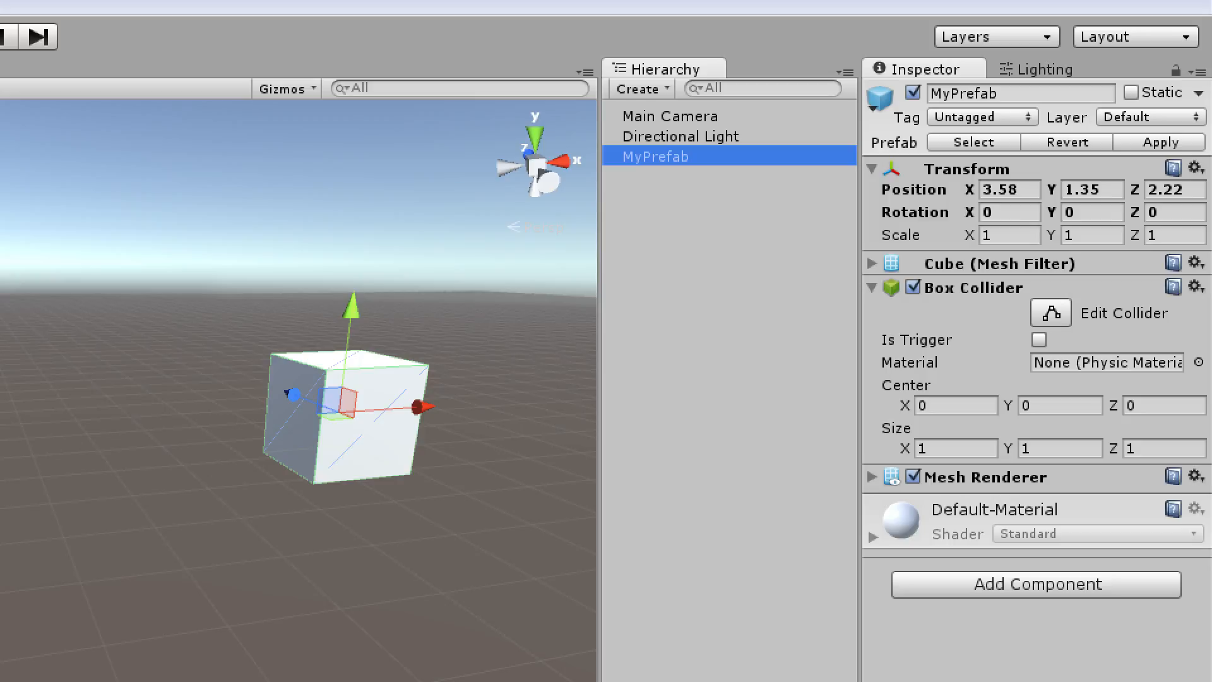
key("Up")
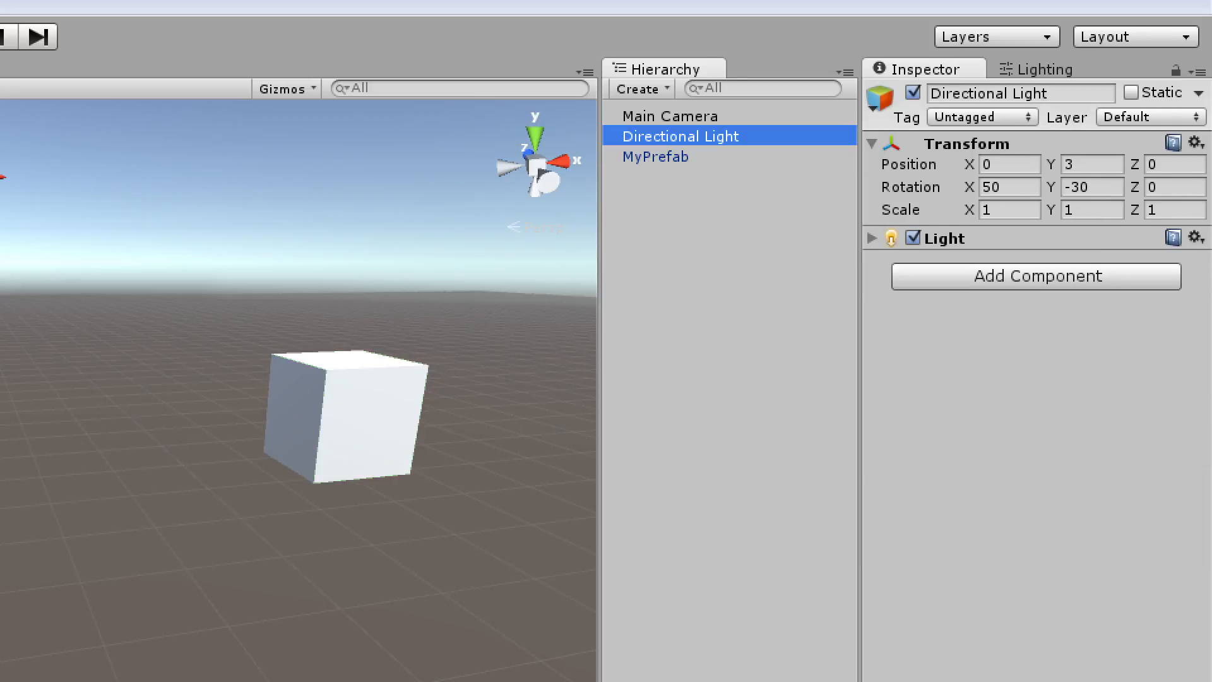
key("Down")
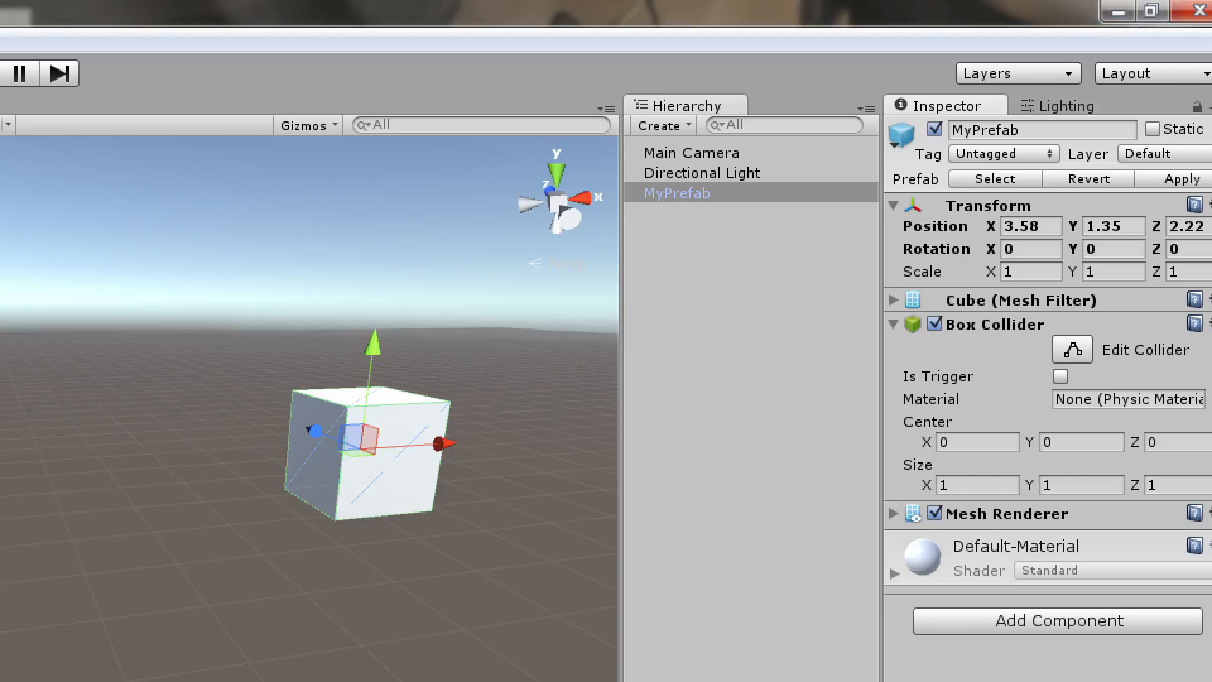
Duplicate MyPrefab three times into prefab-linked copies MyPrefab 1–3 and inspect them.
left_click(748, 194)
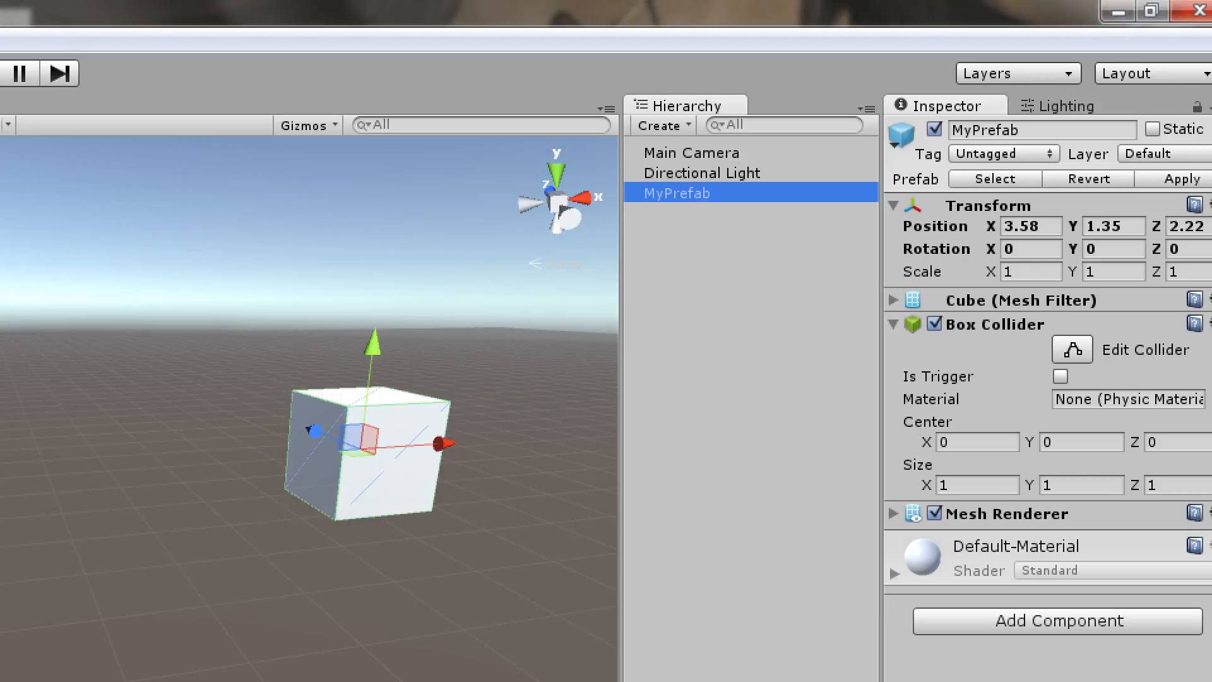
key("ctrl+d")
key("ctrl+d")
key("ctrl+d")
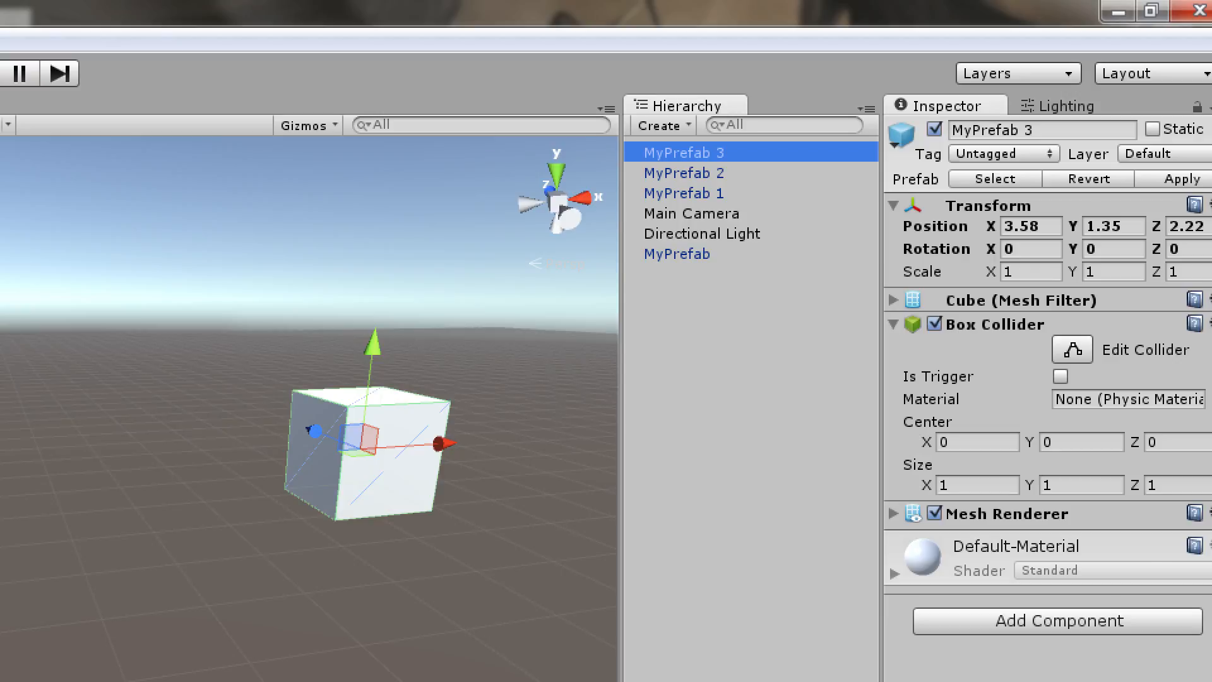
left_click(691, 212)
left_click(683, 193)
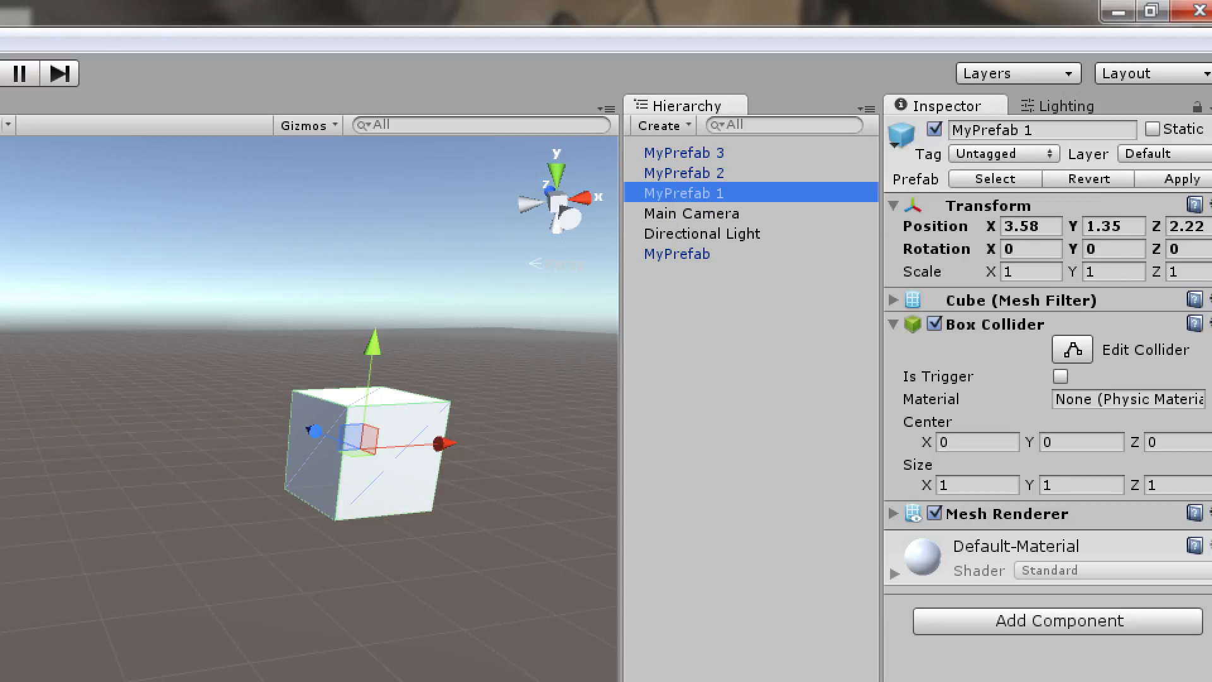
left_click(683, 152)
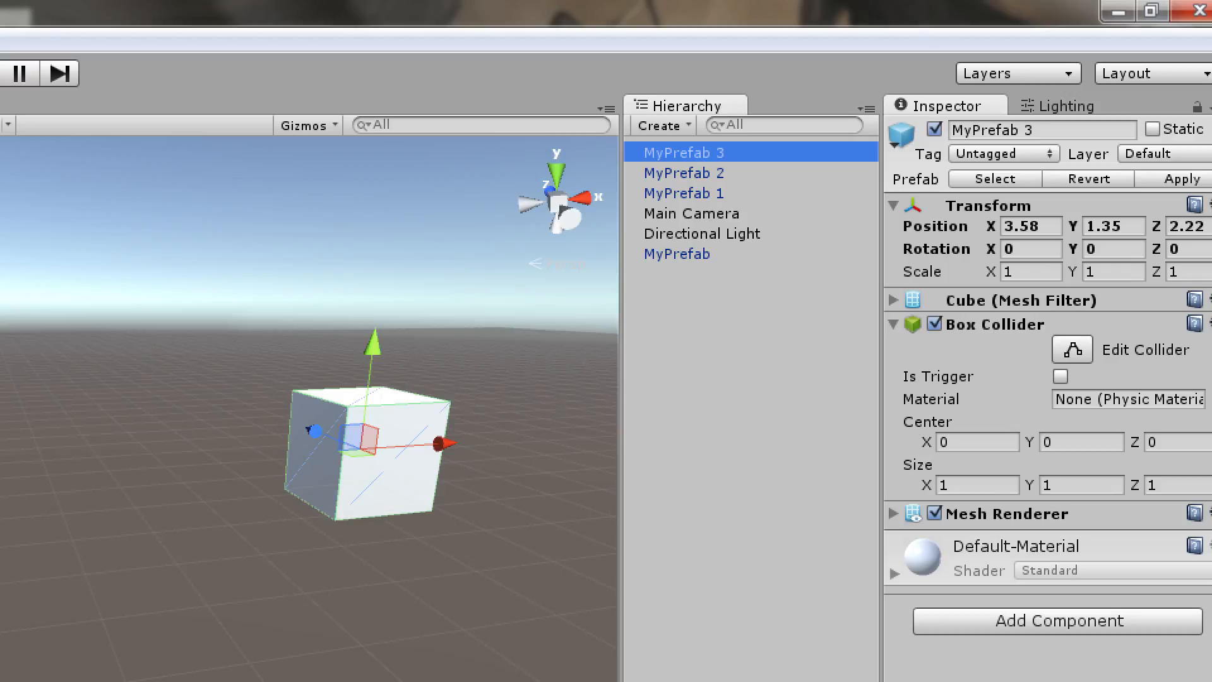
Spread the four MyPrefab cubes apart across the ground using the move gizmo on each copy.
left_click(684, 193)
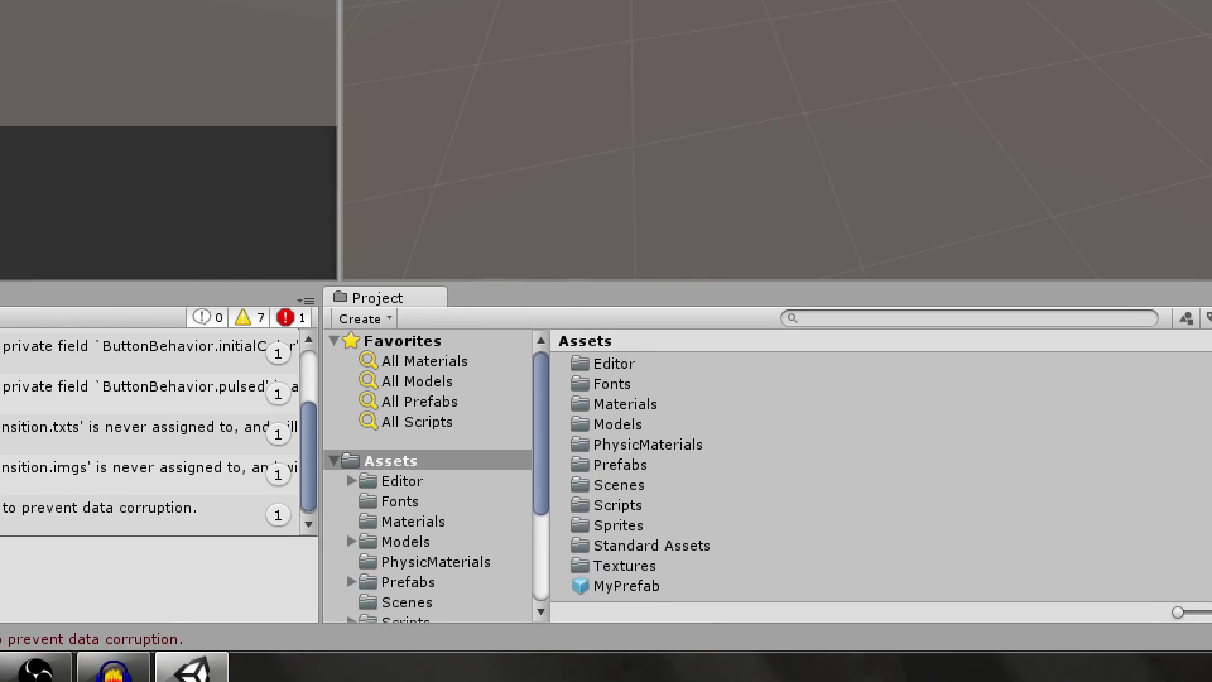
left_click(627, 586)
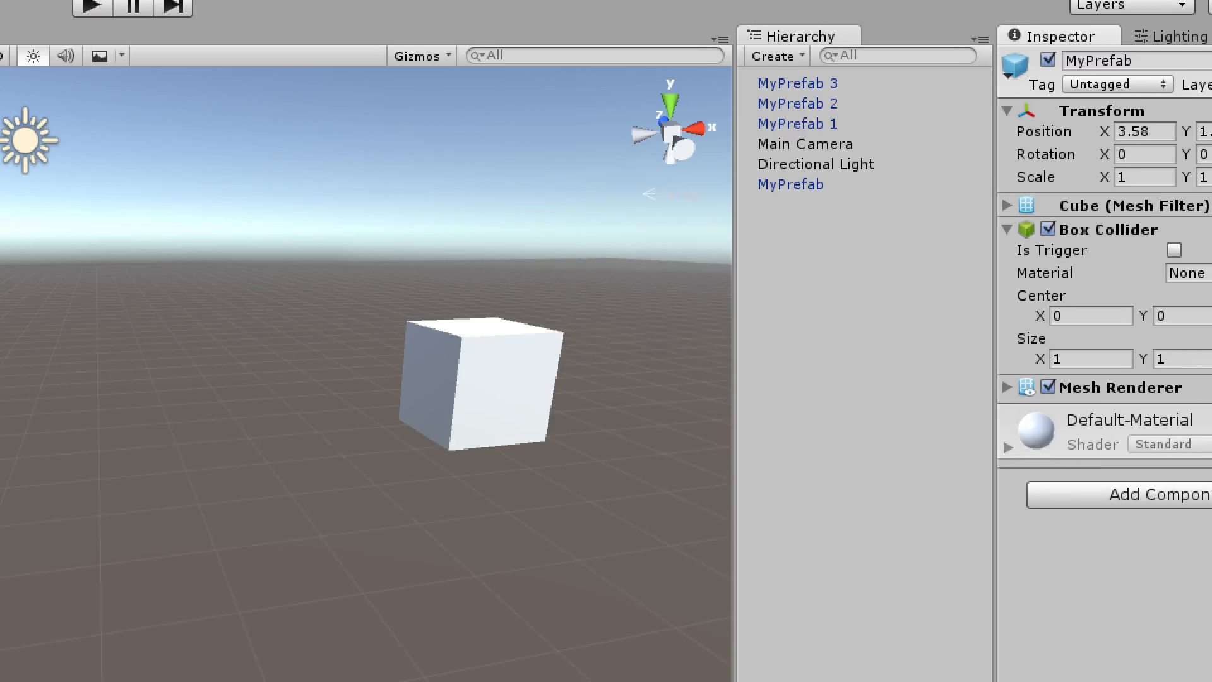
left_click(797, 124)
mouse_move(1104, 157)
left_mouse_down()
mouse_move(1080, 157)
mouse_move(1136, 158)
left_mouse_up()
left_click(798, 105)
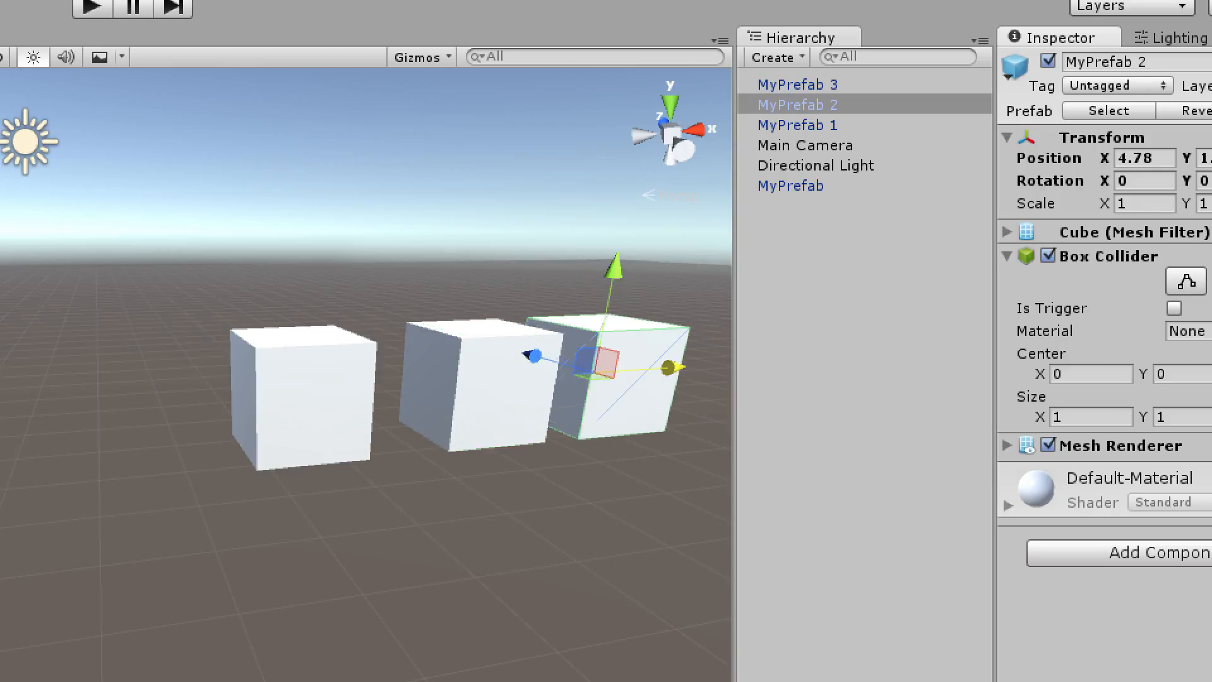
left_click(797, 84)
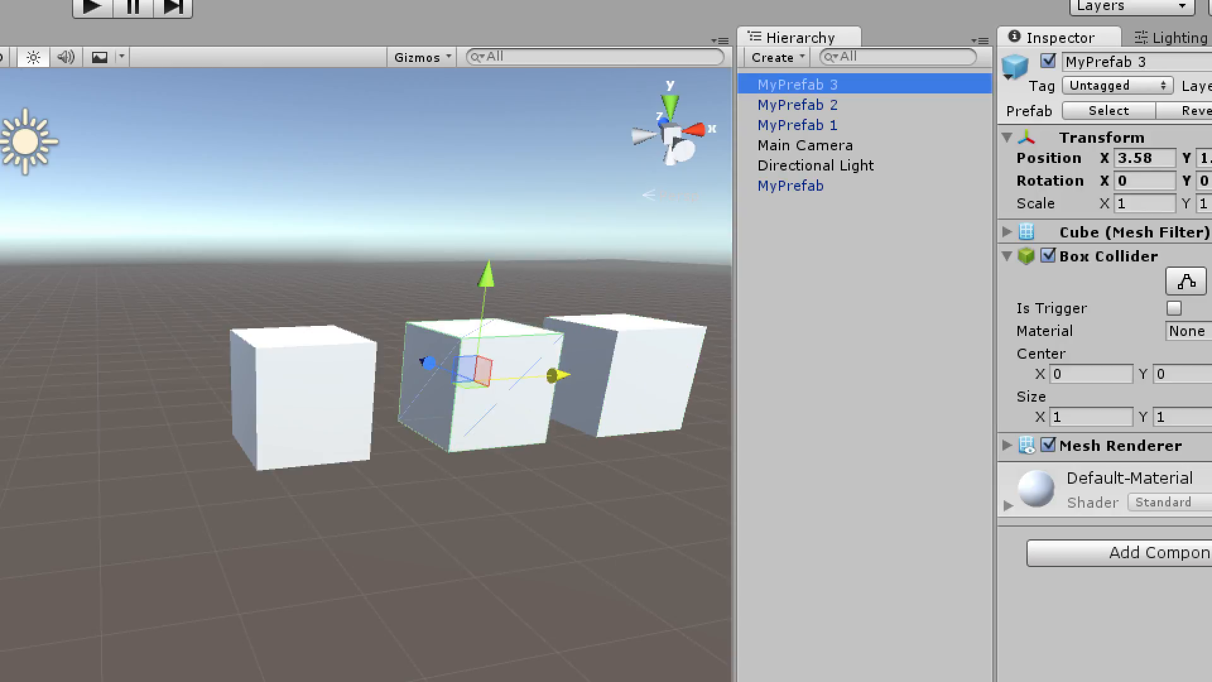
left_click_drag(483, 369, 615, 427)
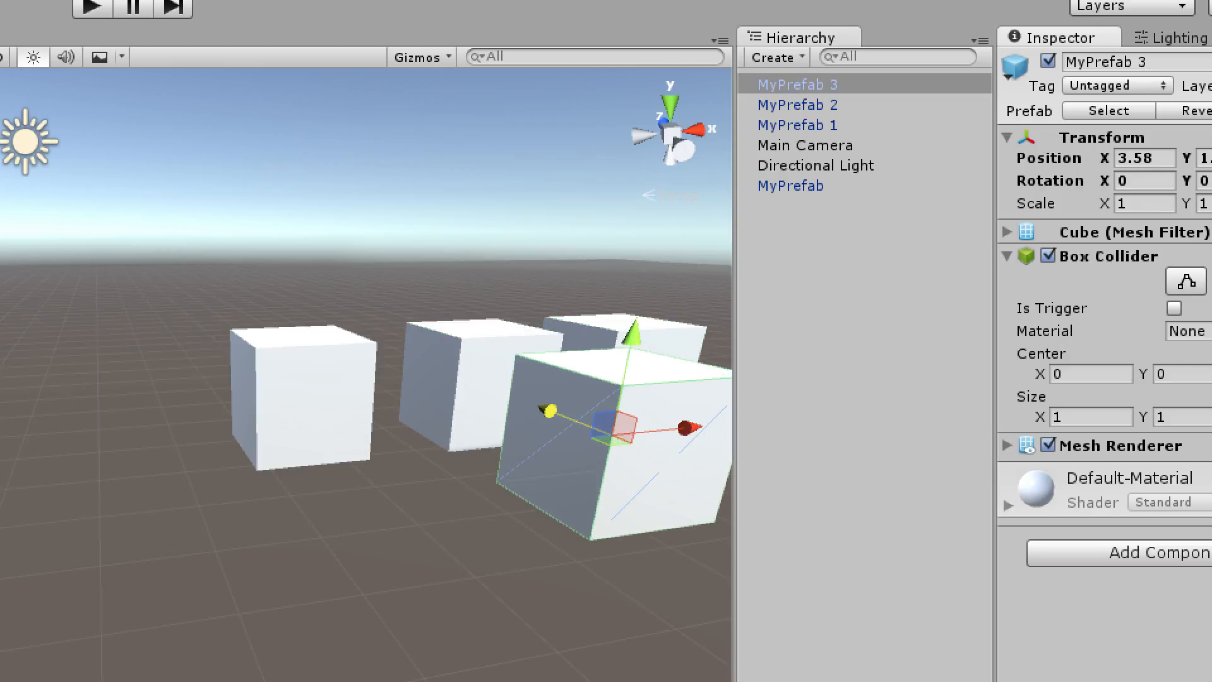
left_click(798, 105)
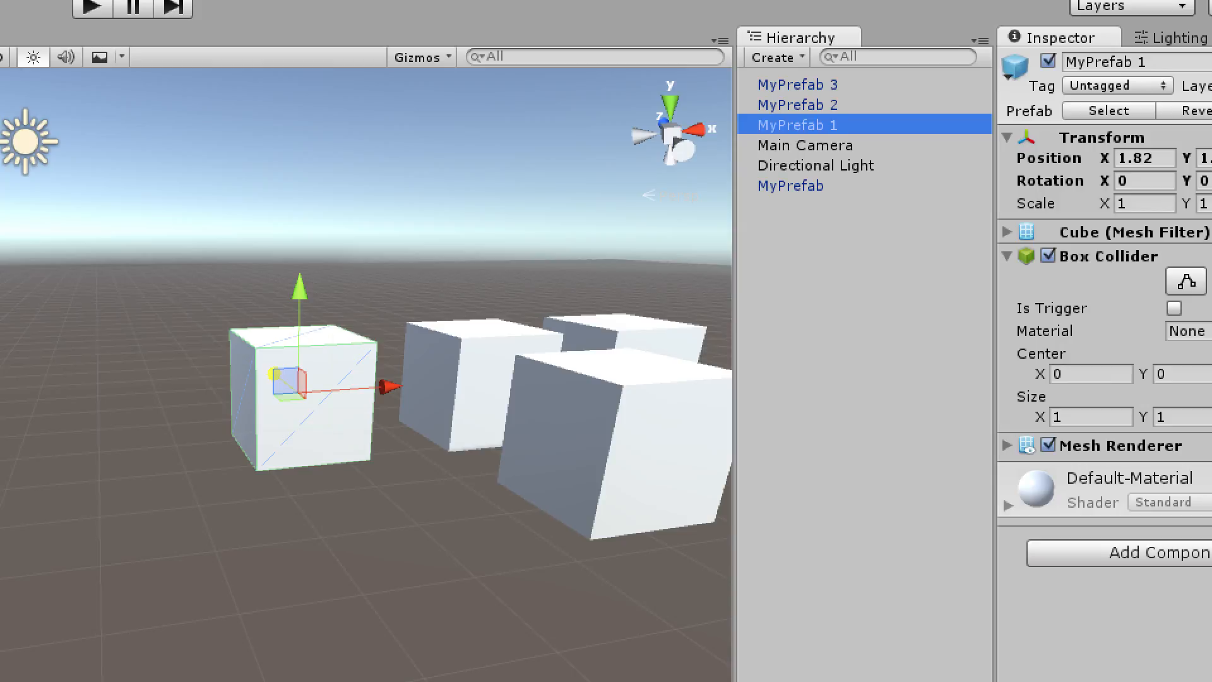
left_click(798, 104)
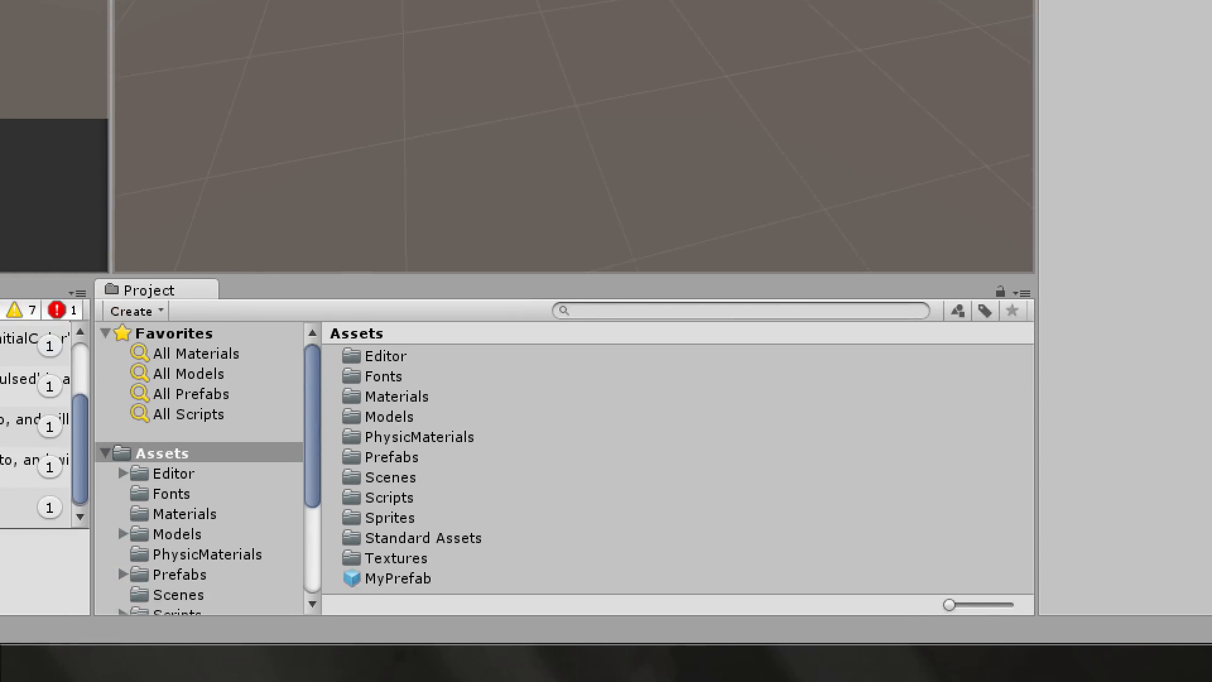
Set the MyPrefab prefab asset's Box Collider Size Y to 2.
left_click(397, 578)
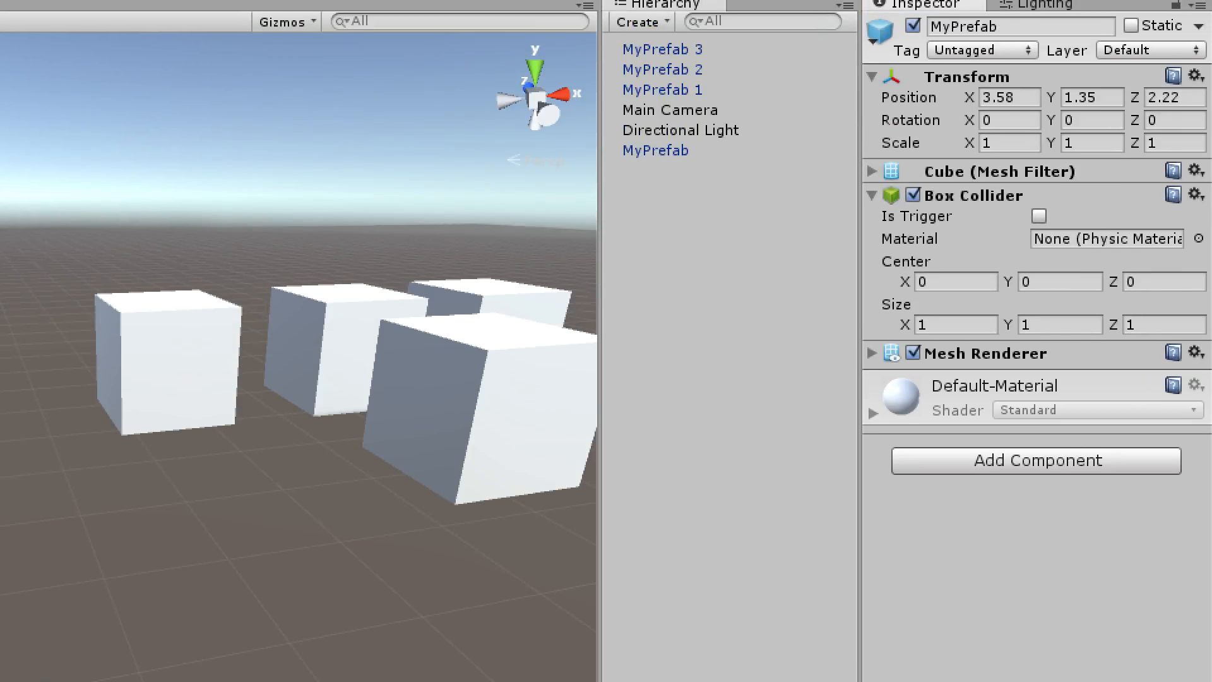
left_click(1060, 325)
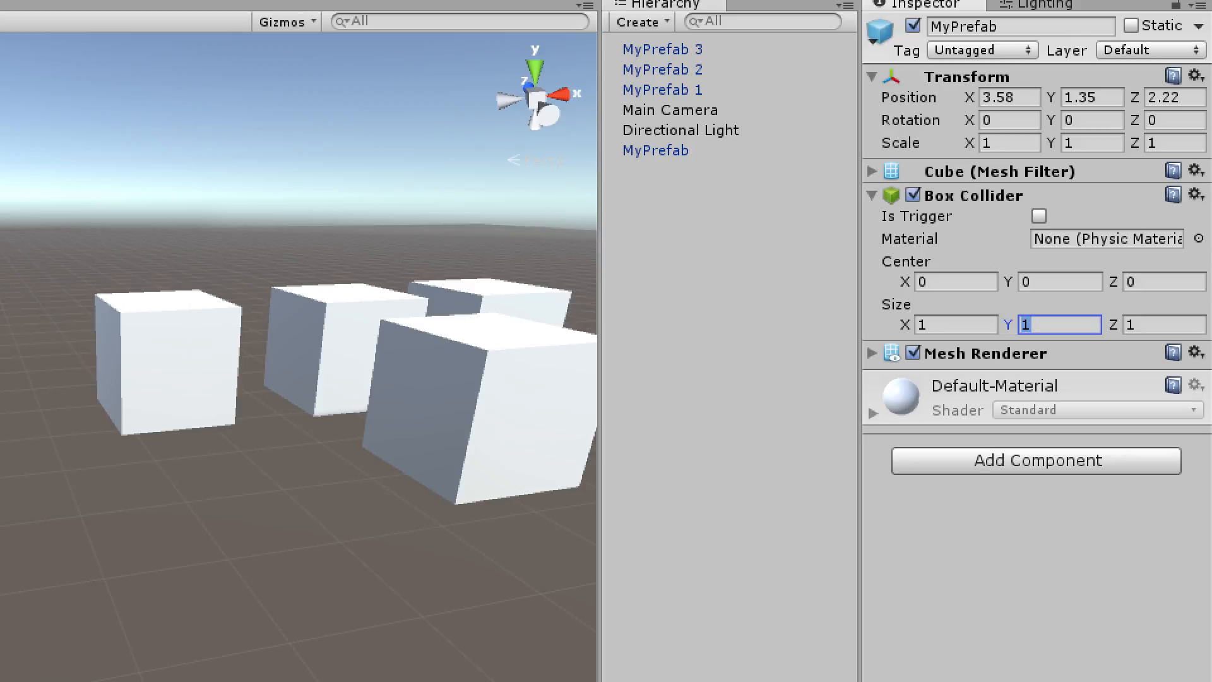
type("2")
left_click(656, 149)
left_click(662, 89)
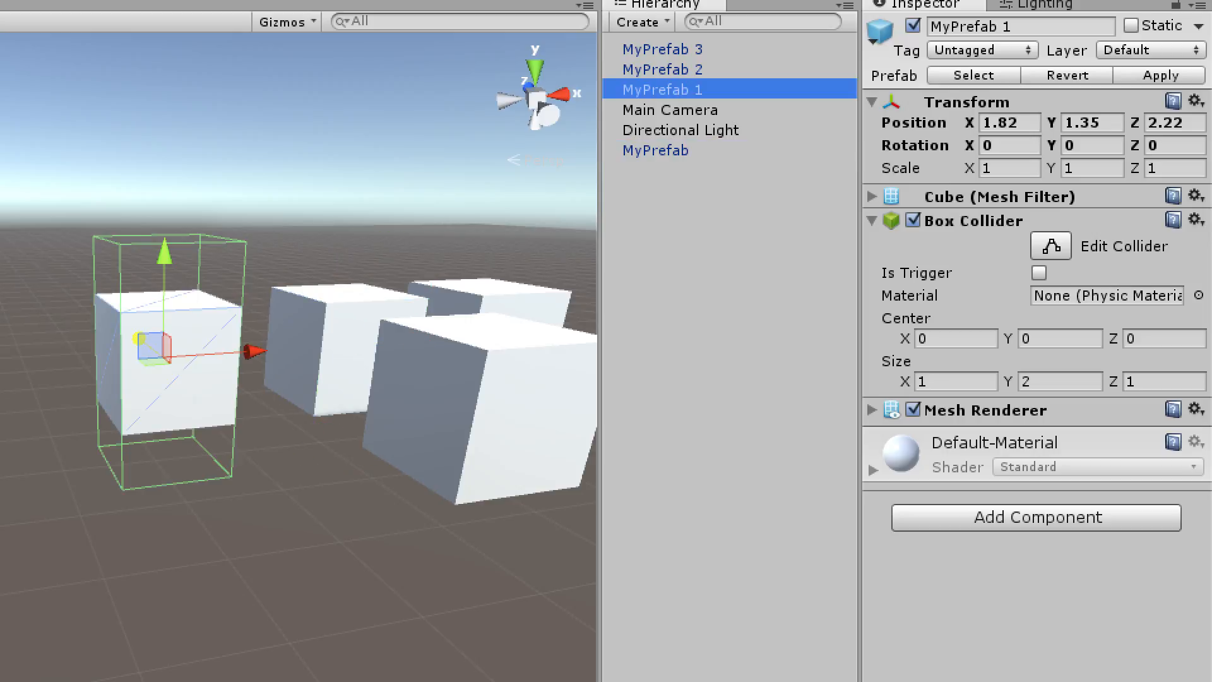
Verify each instance now shows collider Size Y 2, then reselect the prefab asset.
left_click(662, 69)
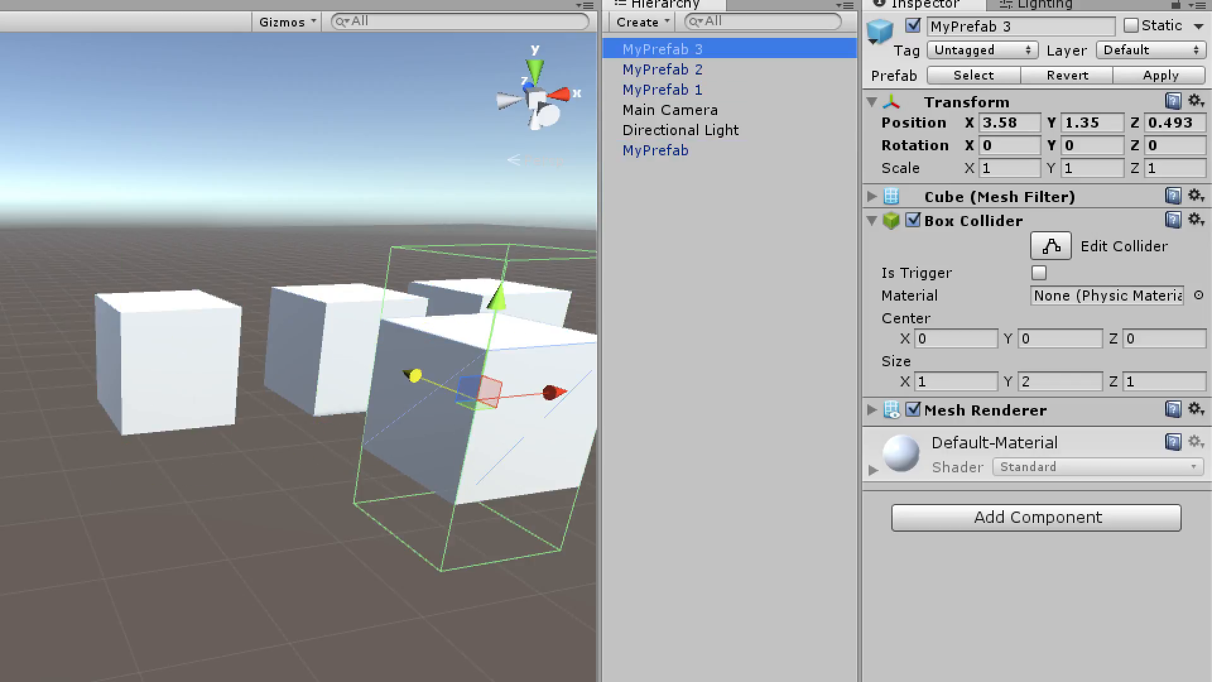
left_click(662, 69)
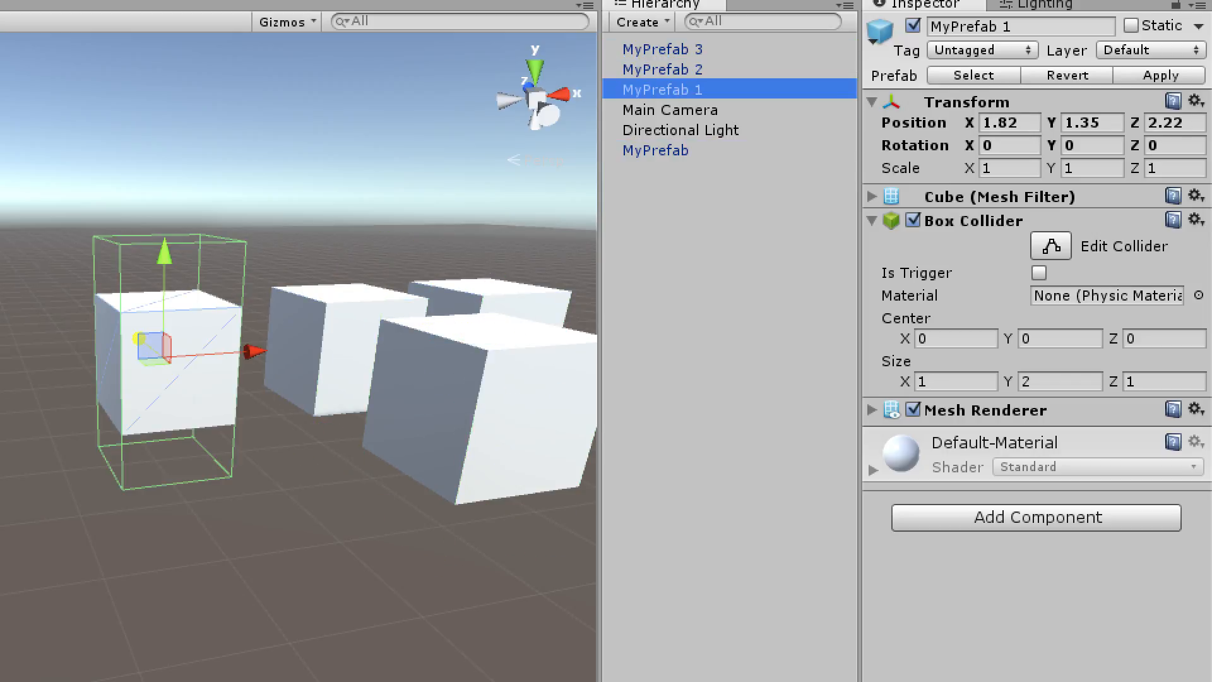
left_click(656, 149)
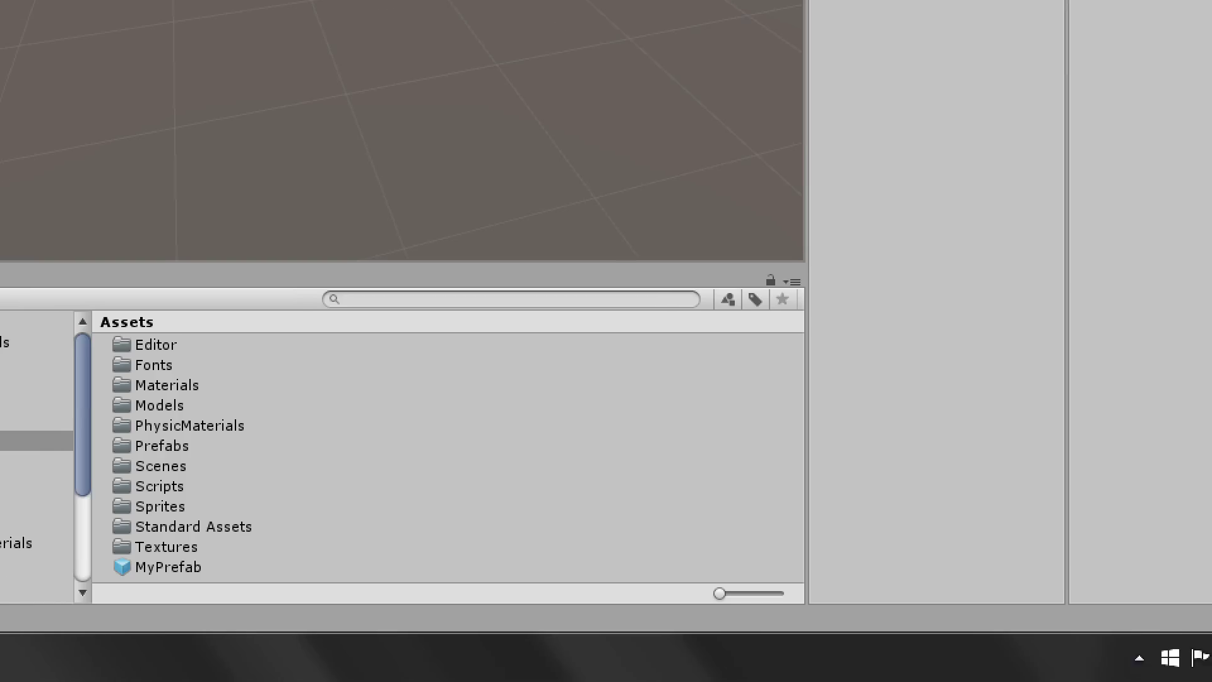
left_click(168, 566)
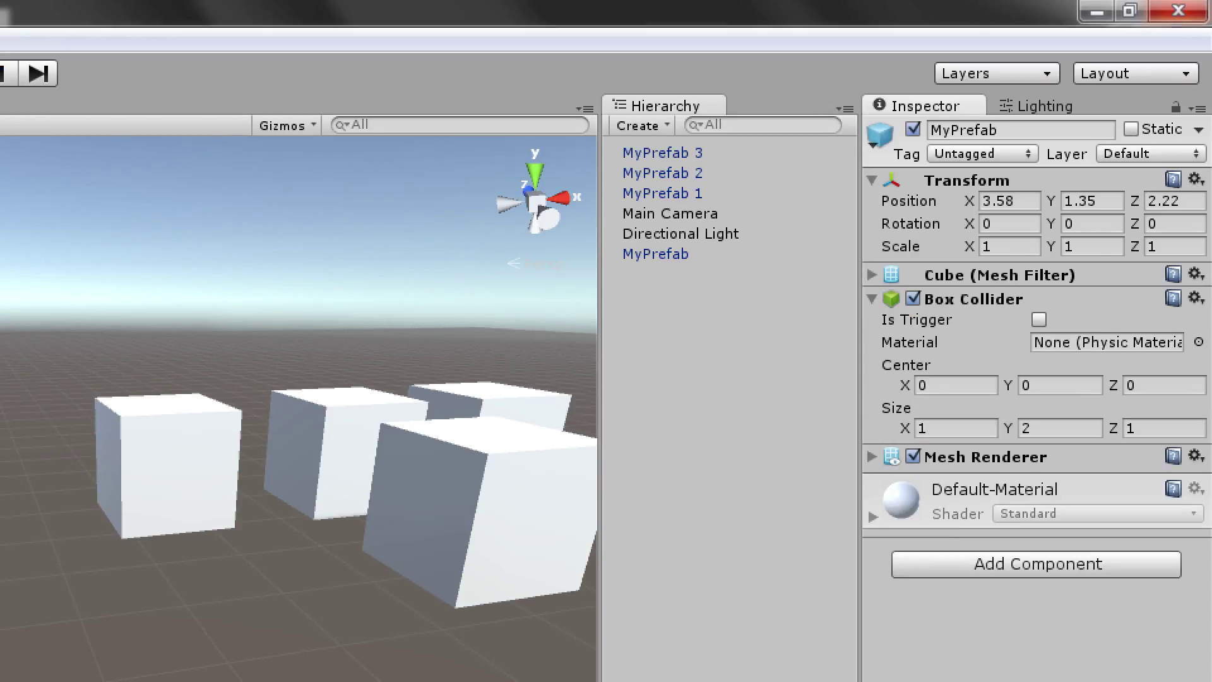
Set MyPrefab 3's Box Collider Size Y back to 1, giving it a 1, 1, 1 collider.
left_click(661, 152)
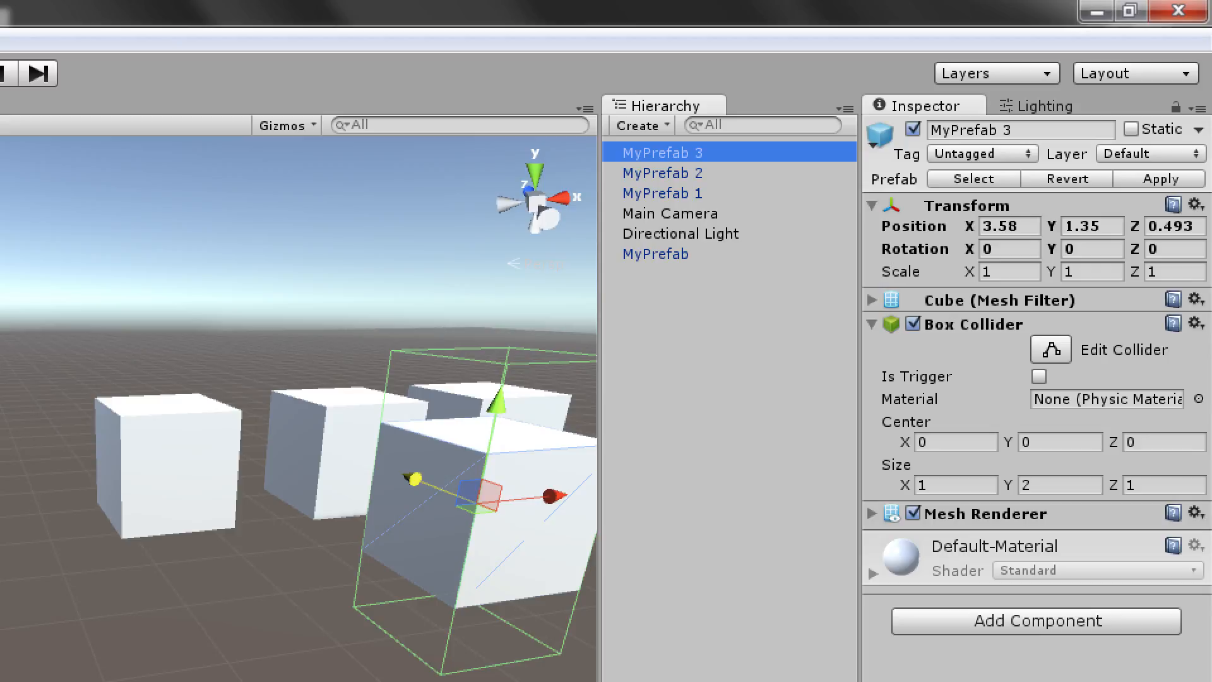
key("Down")
key("Up")
left_click(1059, 485)
type("1")
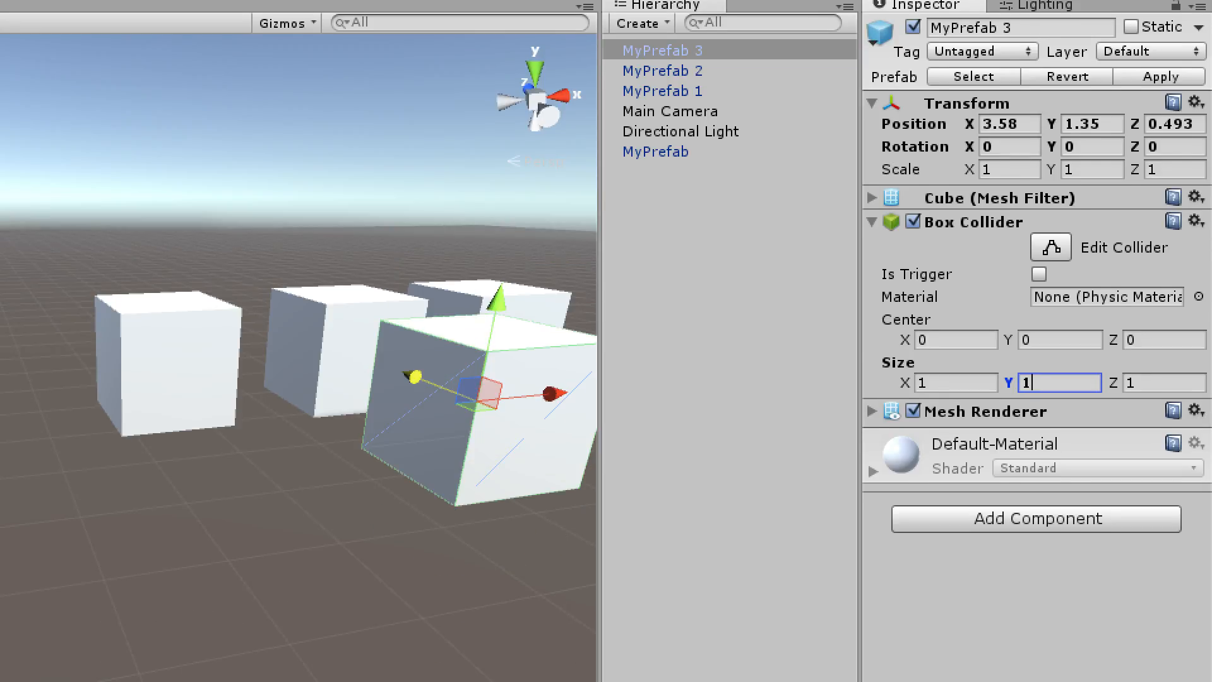
key("shift+Tab")
key("Tab")
type("1")
left_click(664, 51)
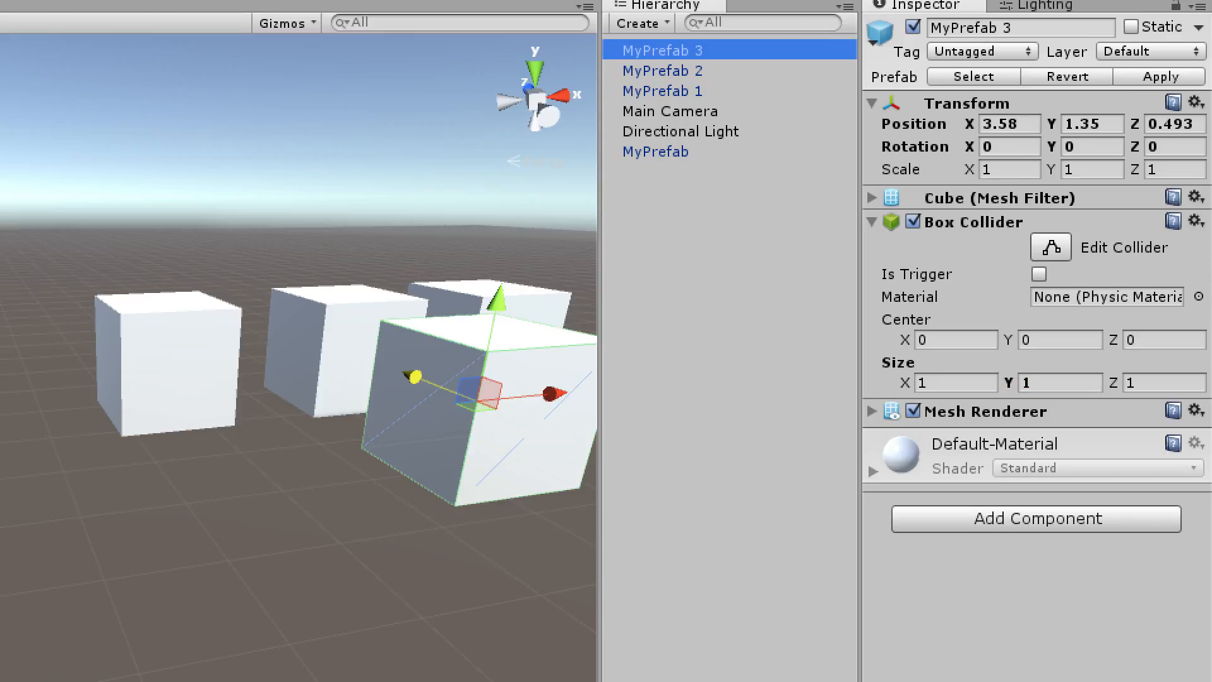
Compare with MyPrefab 2, MyPrefab 1 and MyPrefab, which keep collider height 2.
key("Down")
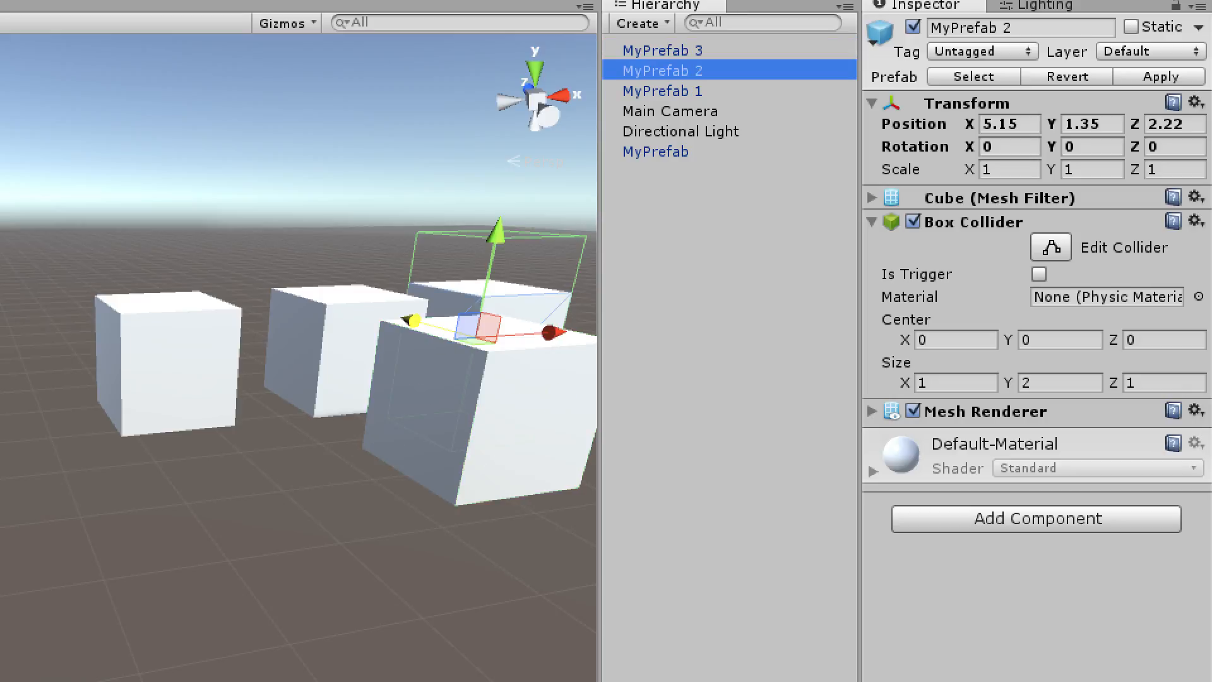
key("Down")
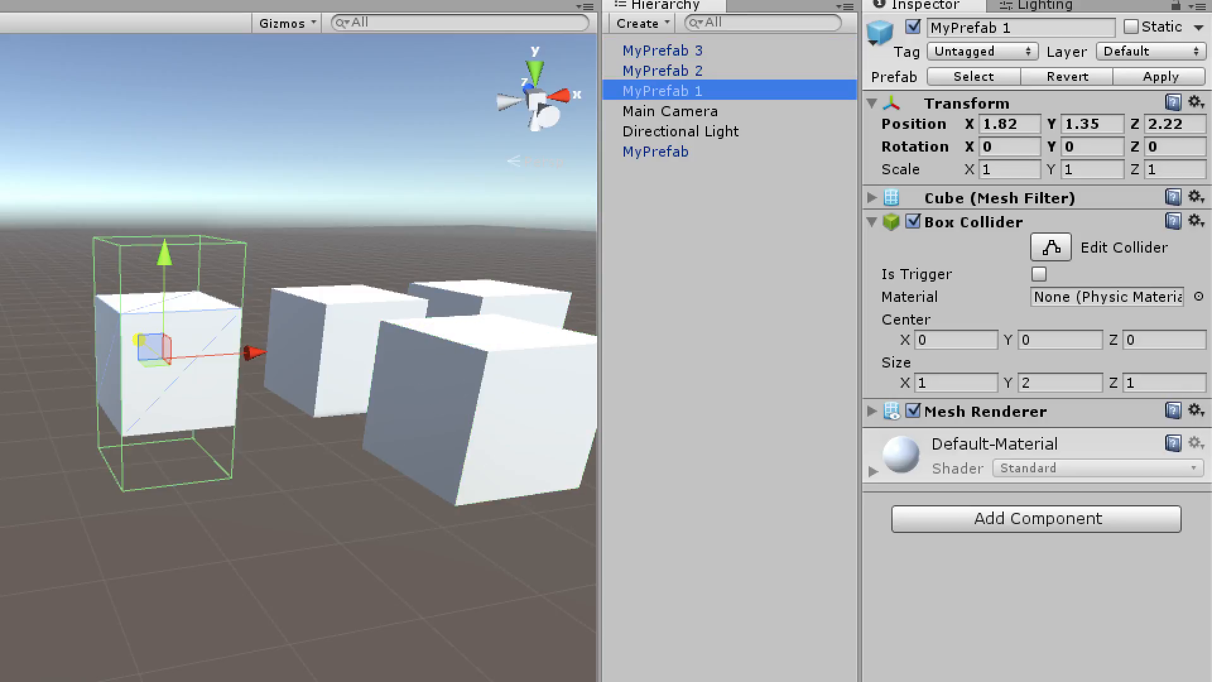
left_click(655, 151)
left_click(662, 50)
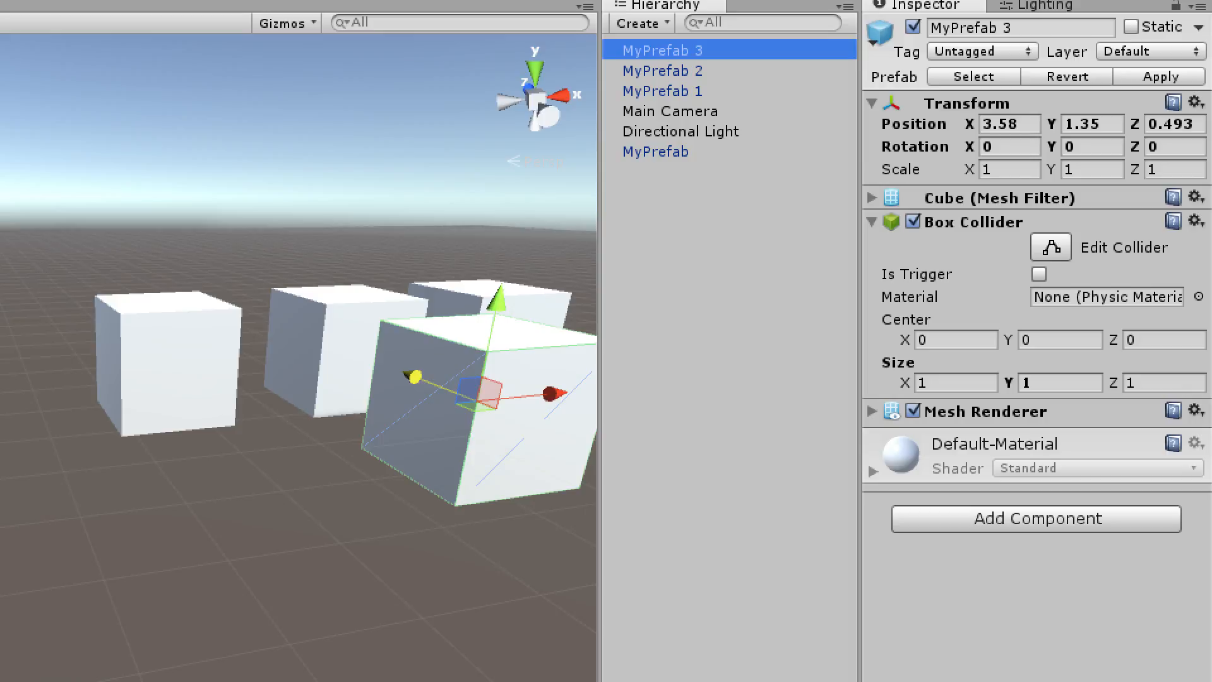
middle_click_drag(455, 397, 407, 408)
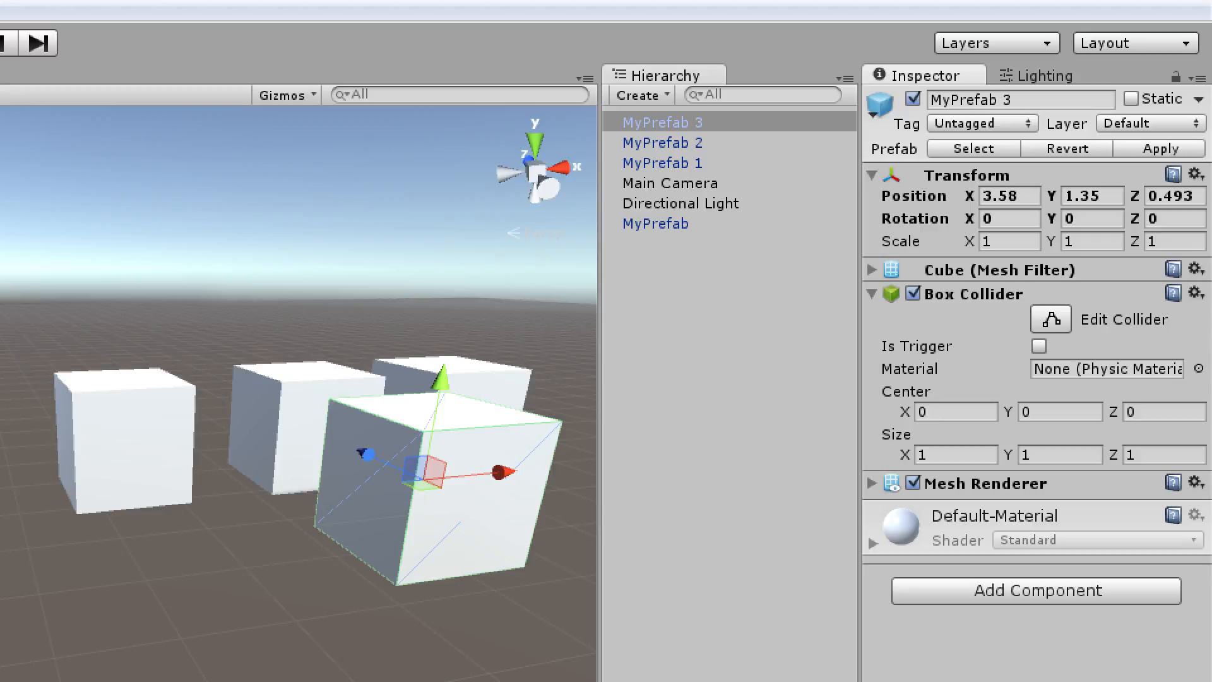
left_click(663, 142)
key("Down")
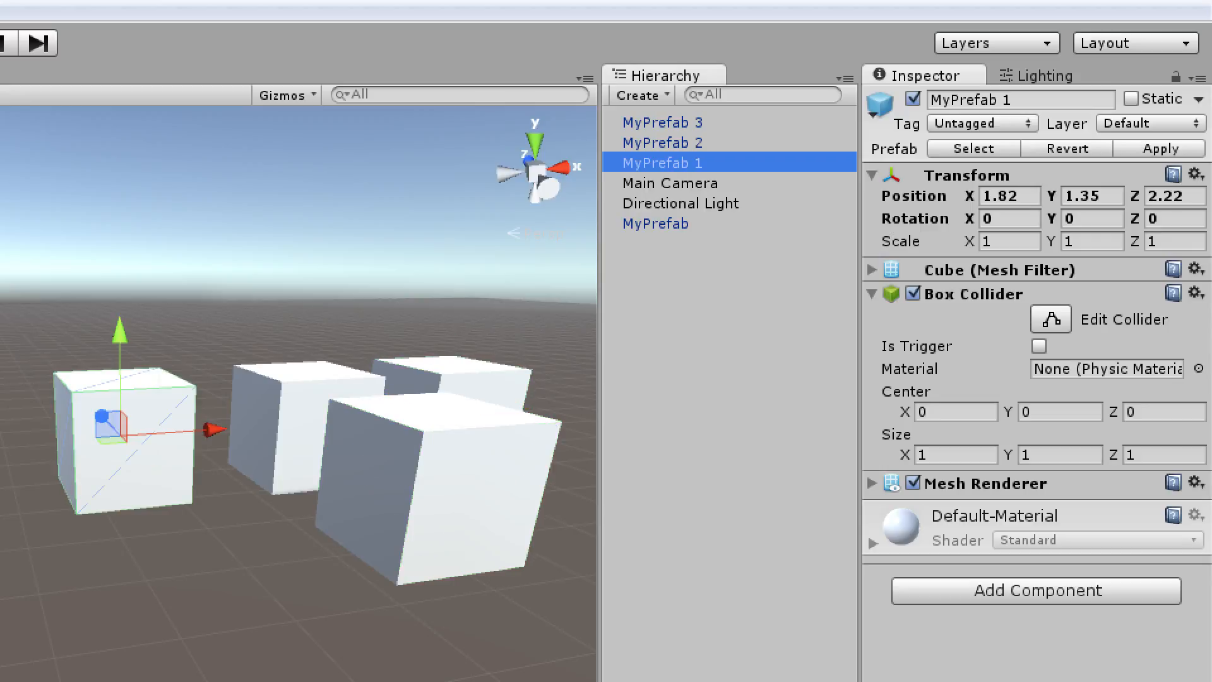
left_click(656, 223)
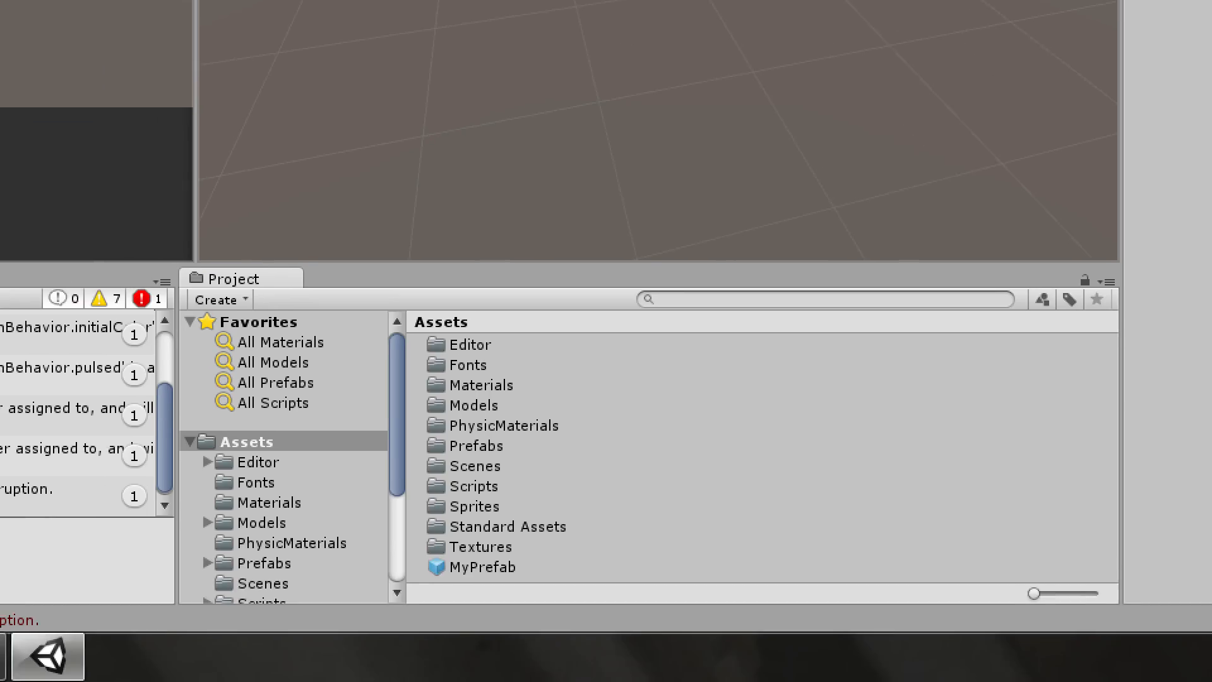
Set the MyPrefab prefab's Box Collider Size Y to 2 and confirm MyPrefab 2 and 1 show it.
left_click(482, 566)
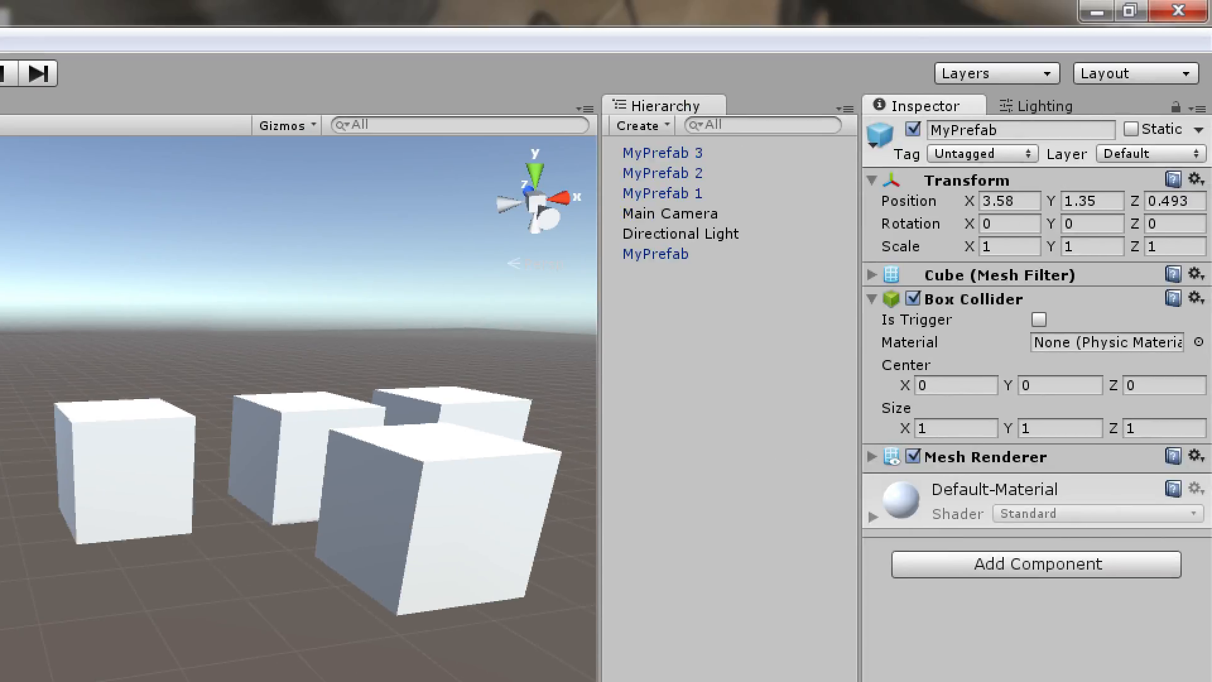
left_click(1059, 428)
type("2")
left_click(663, 152)
key("Down")
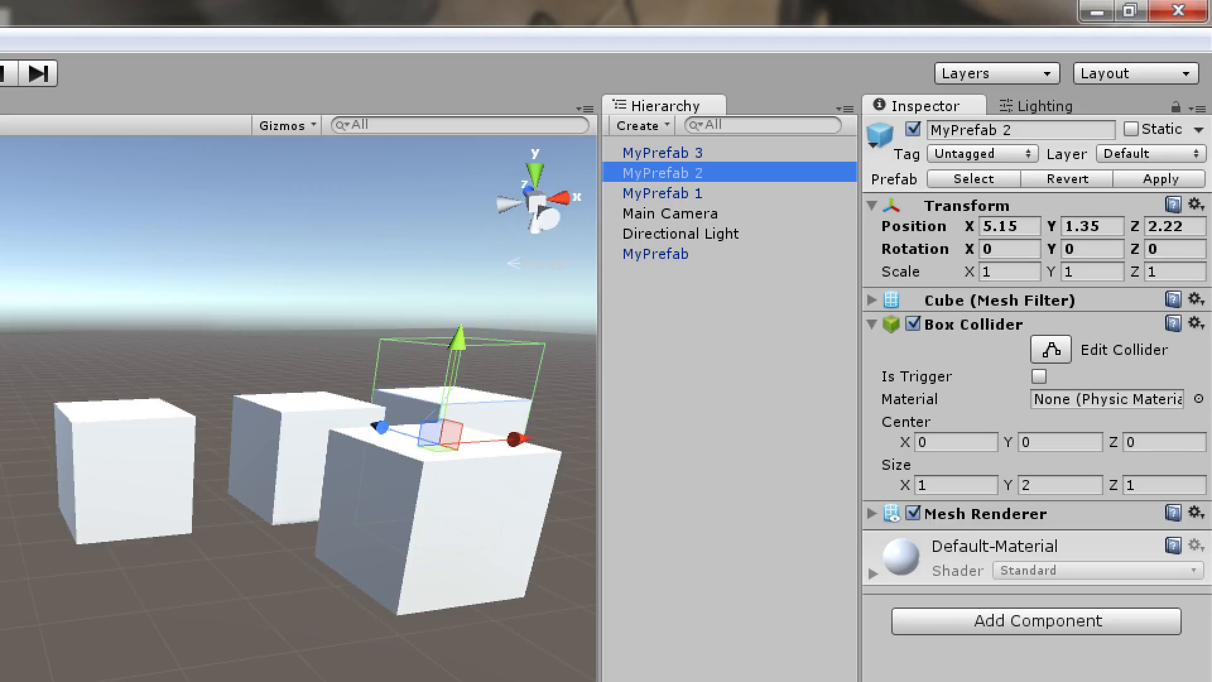
key("Down")
key("Down")
key("Down")
key("Down")
key("Up")
key("Up")
key("Up")
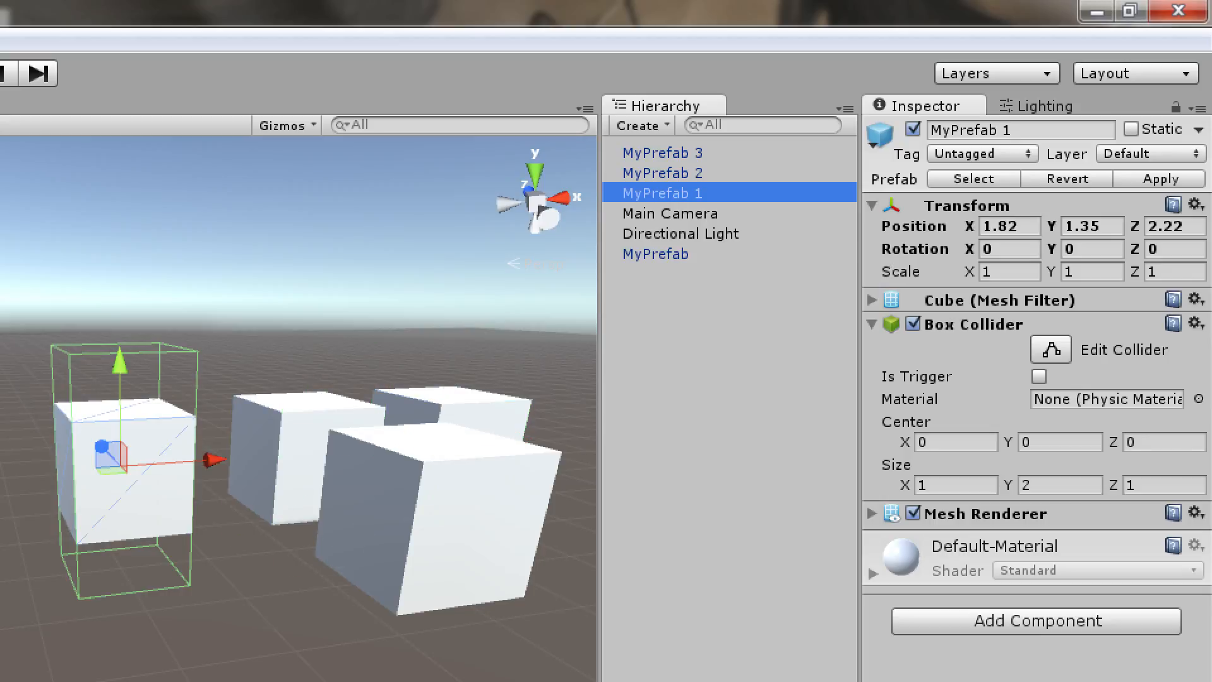
Set MyPrefab 1's Box Collider Size X to 2, giving it size 2, 2, 1.
left_click(1059, 485)
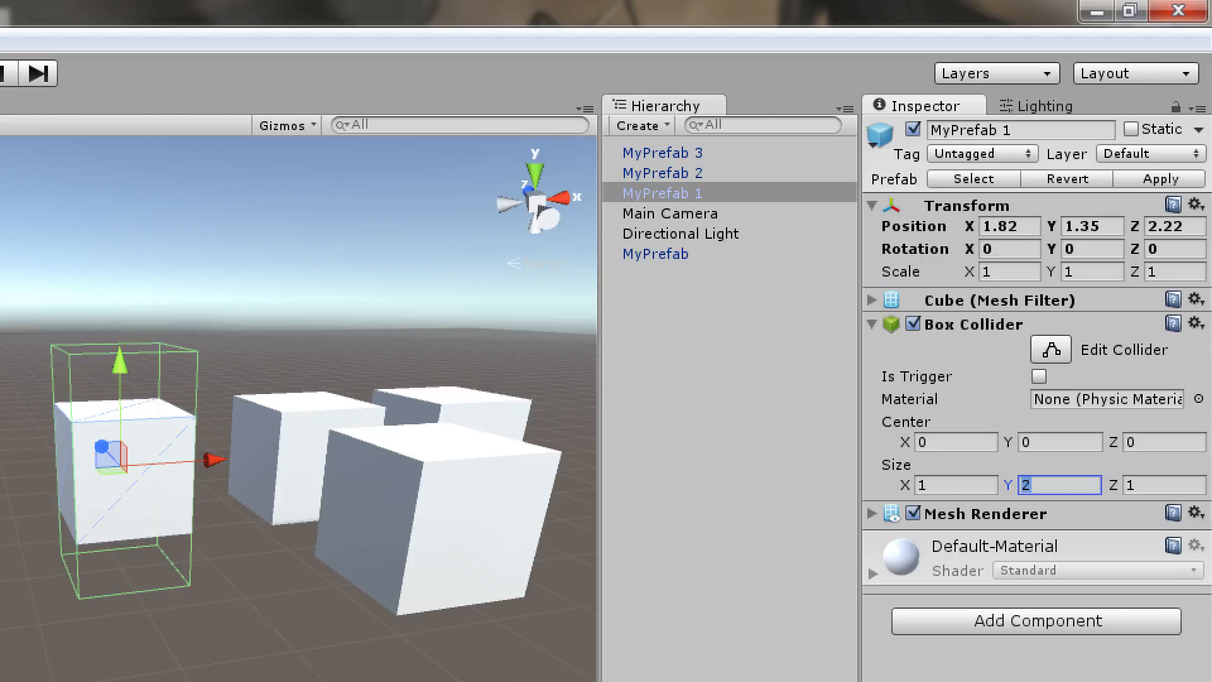
key("shift+Tab")
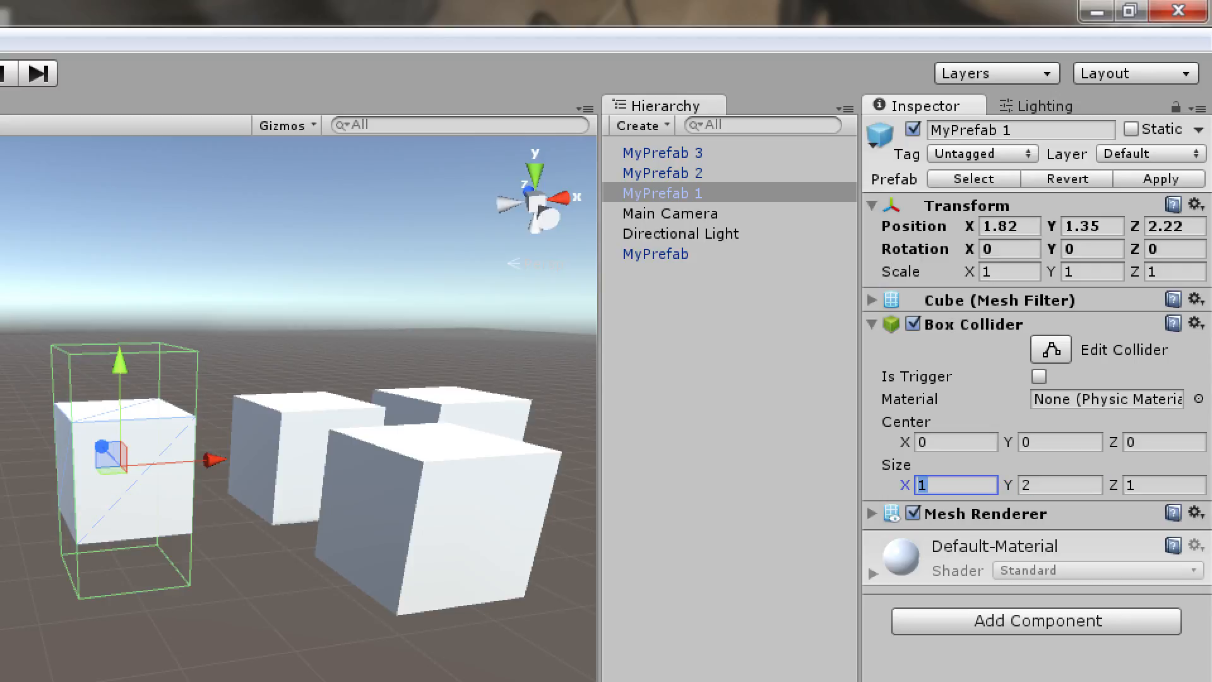
type("2")
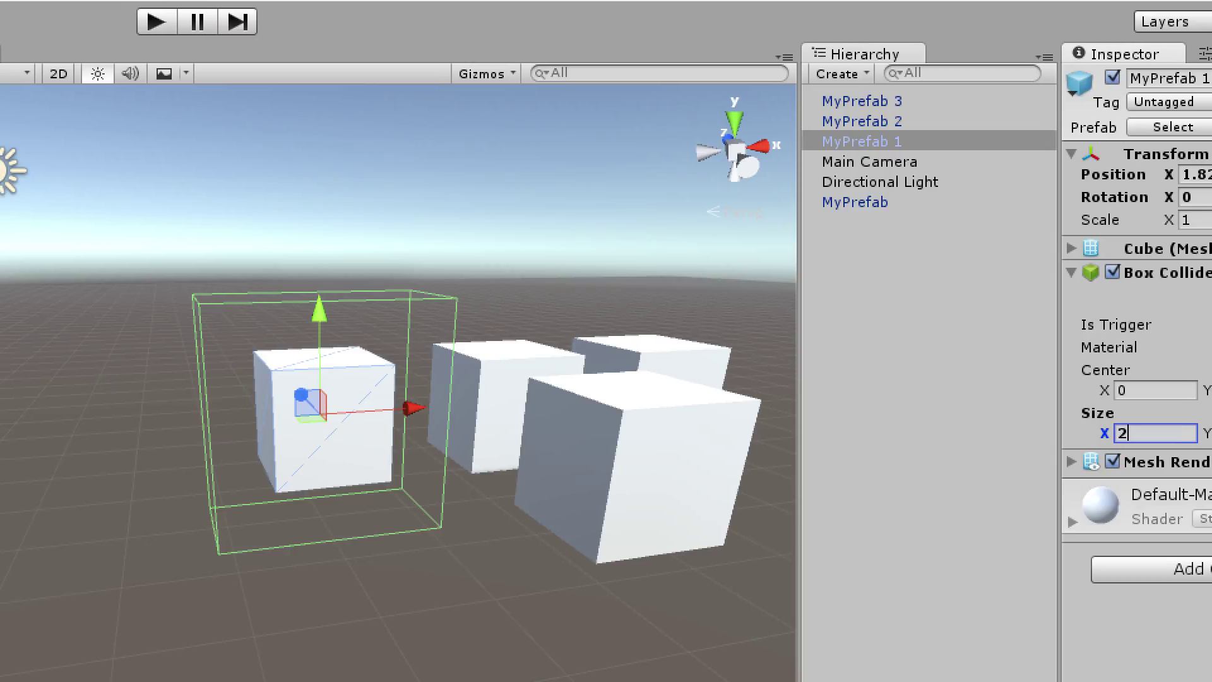
left_click(863, 121)
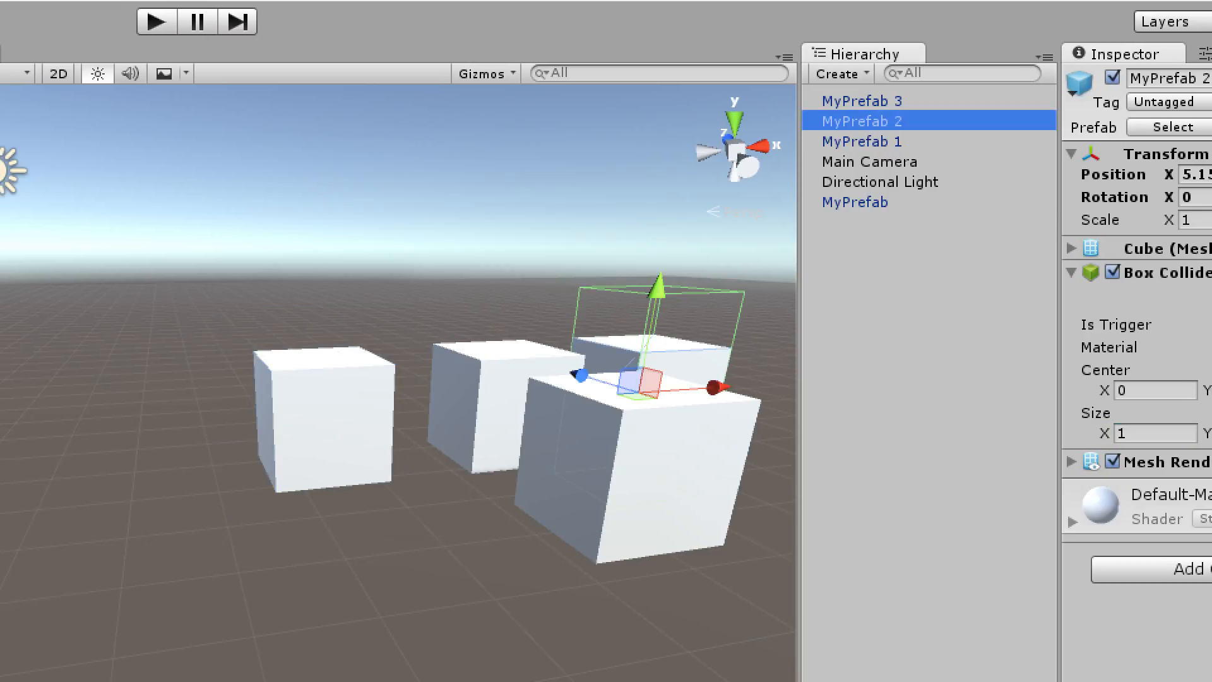
left_click(861, 141)
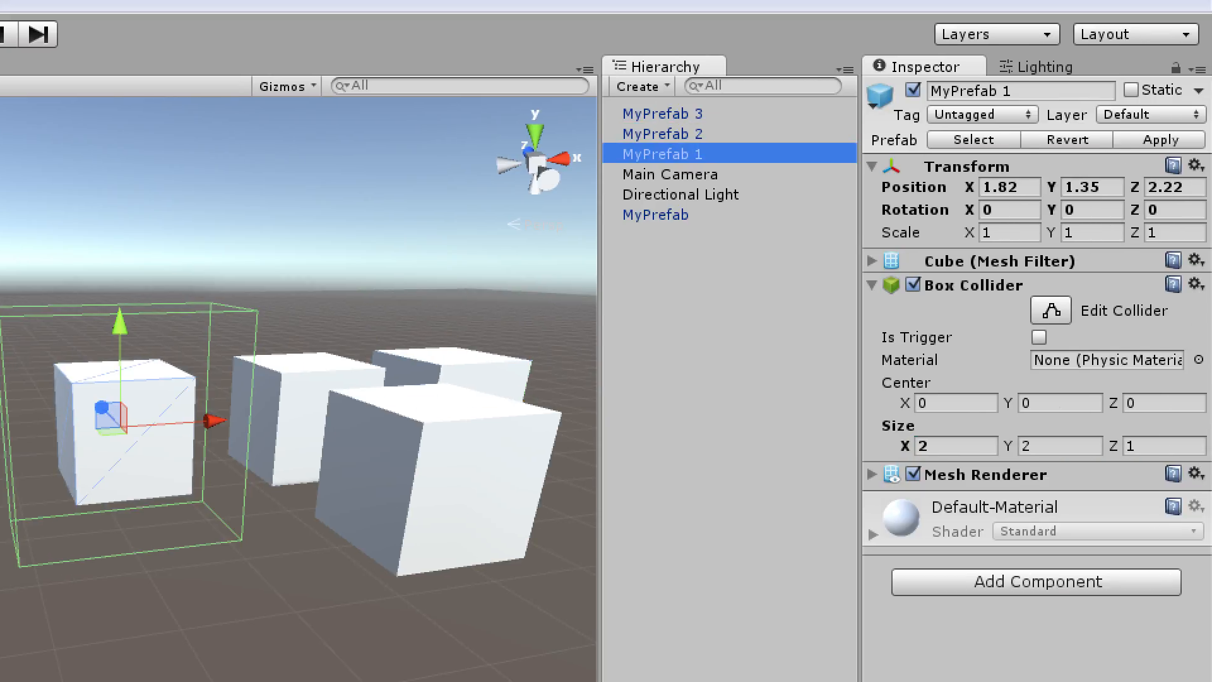
Apply MyPrefab 1's collider override to the prefab and verify MyPrefab 2, 3 and MyPrefab received it.
left_click(1160, 139)
key("Up")
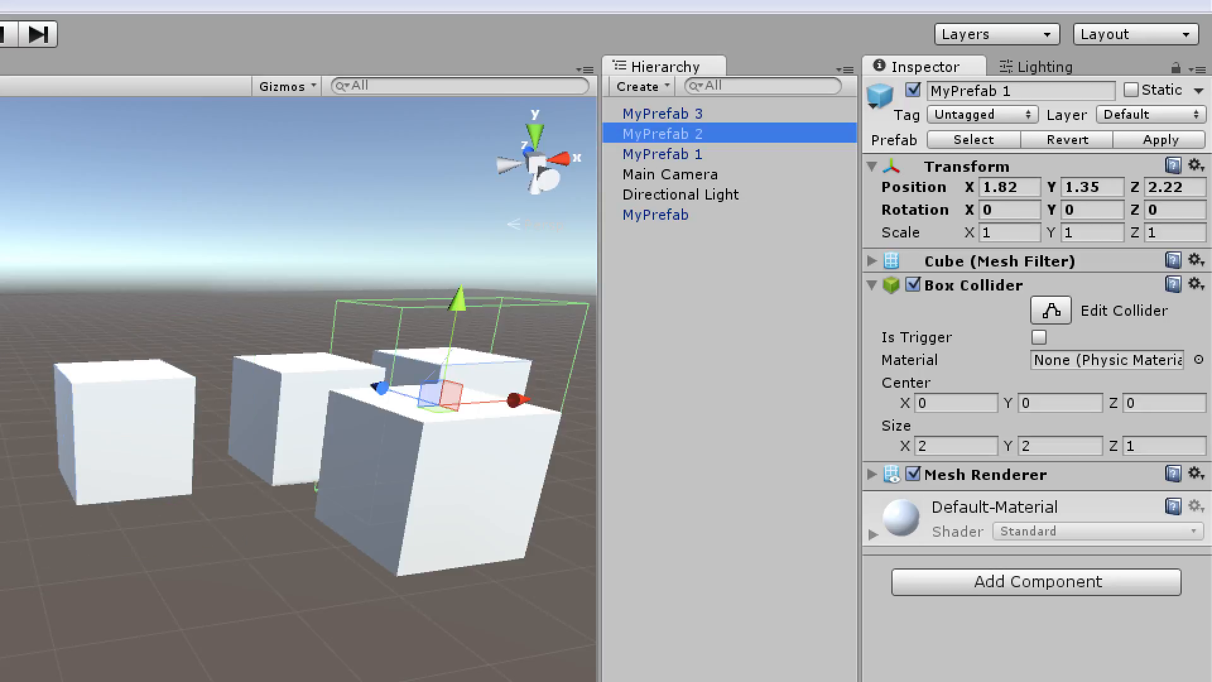
key("Up")
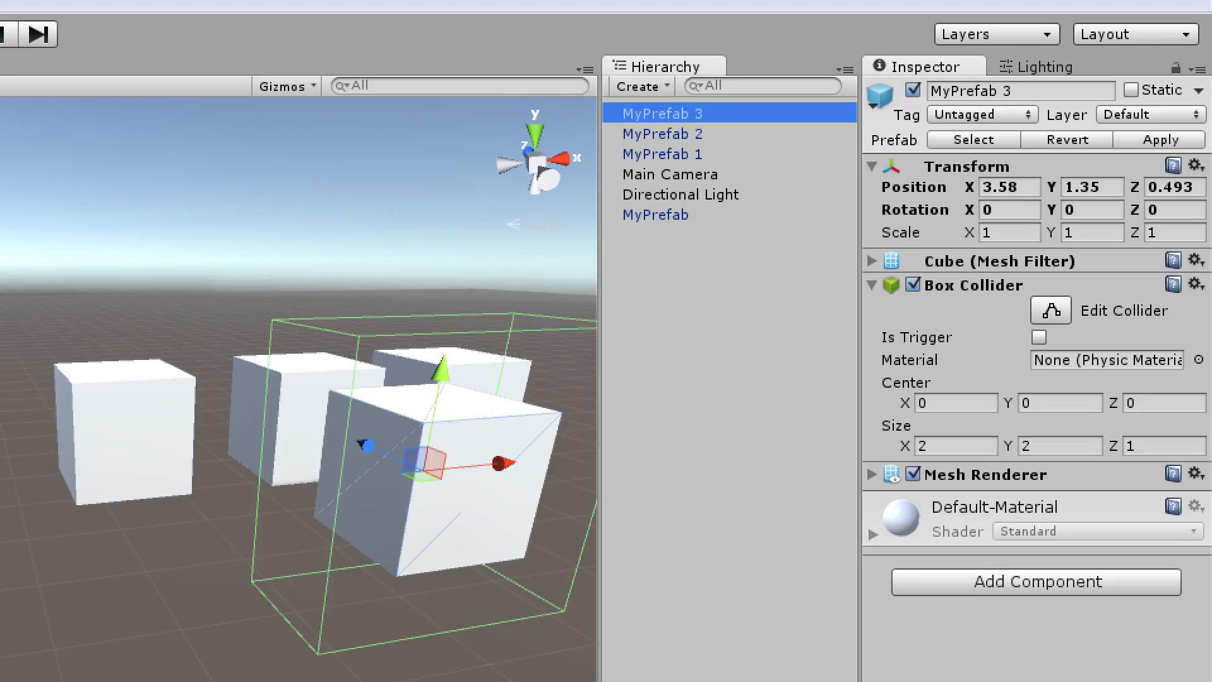
left_click(655, 214)
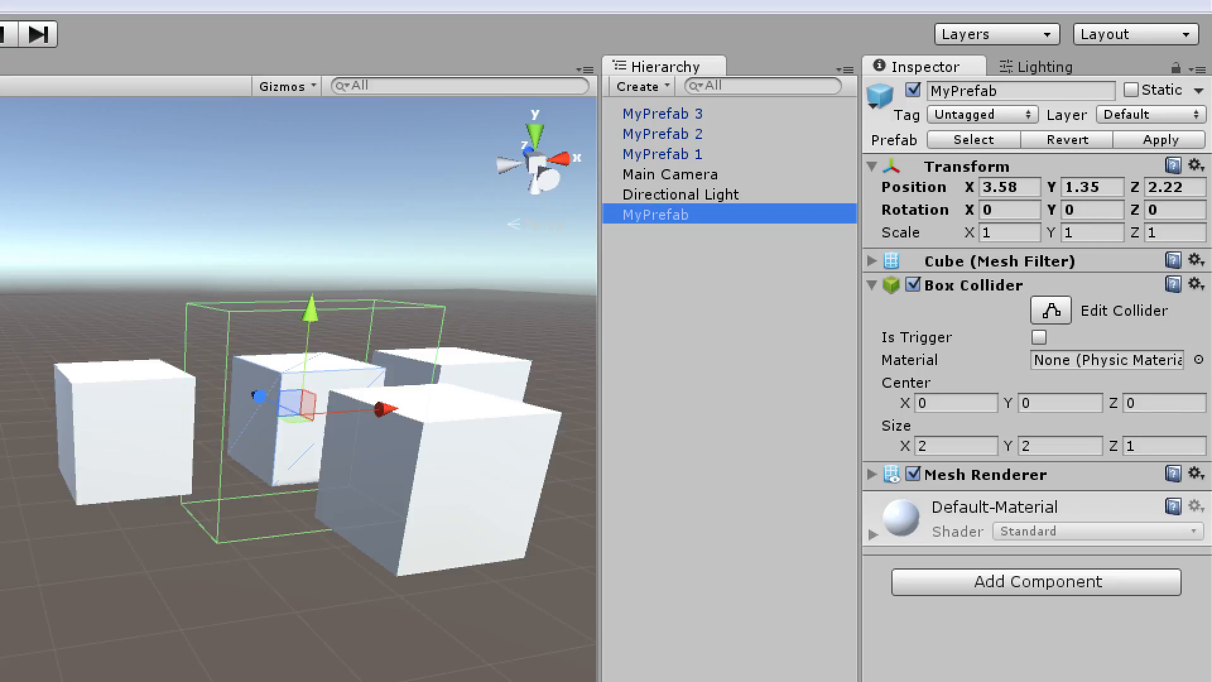
Set the MyPrefab instance's collider Size X and Y to 1 and compare with MyPrefab 3 and 2 at 2, 2, 1.
left_click(954, 445)
type("1")
key("Tab")
type("1")
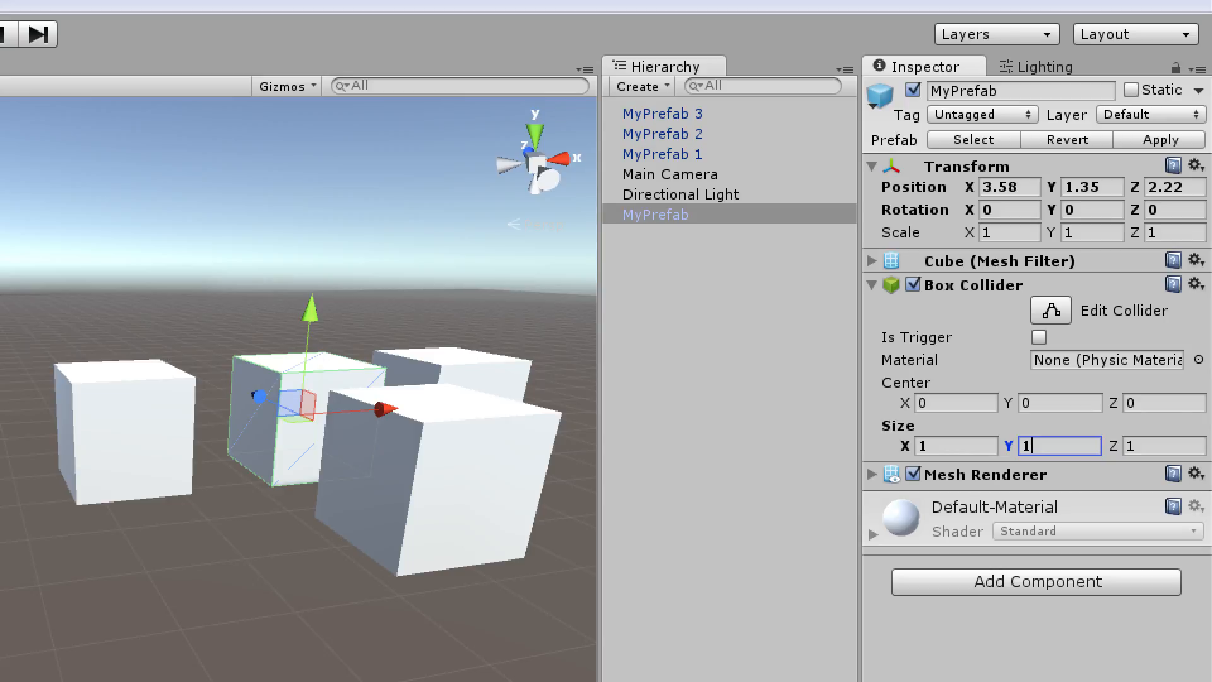
left_click(663, 153)
left_click(662, 113)
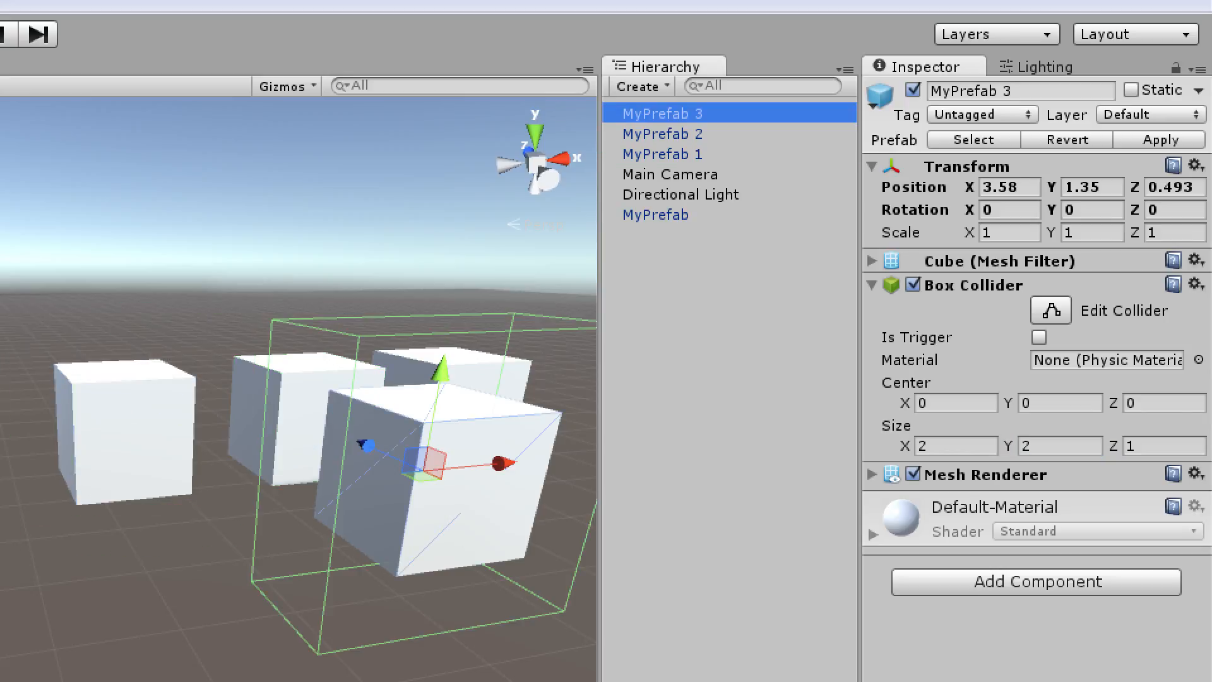
key("Down")
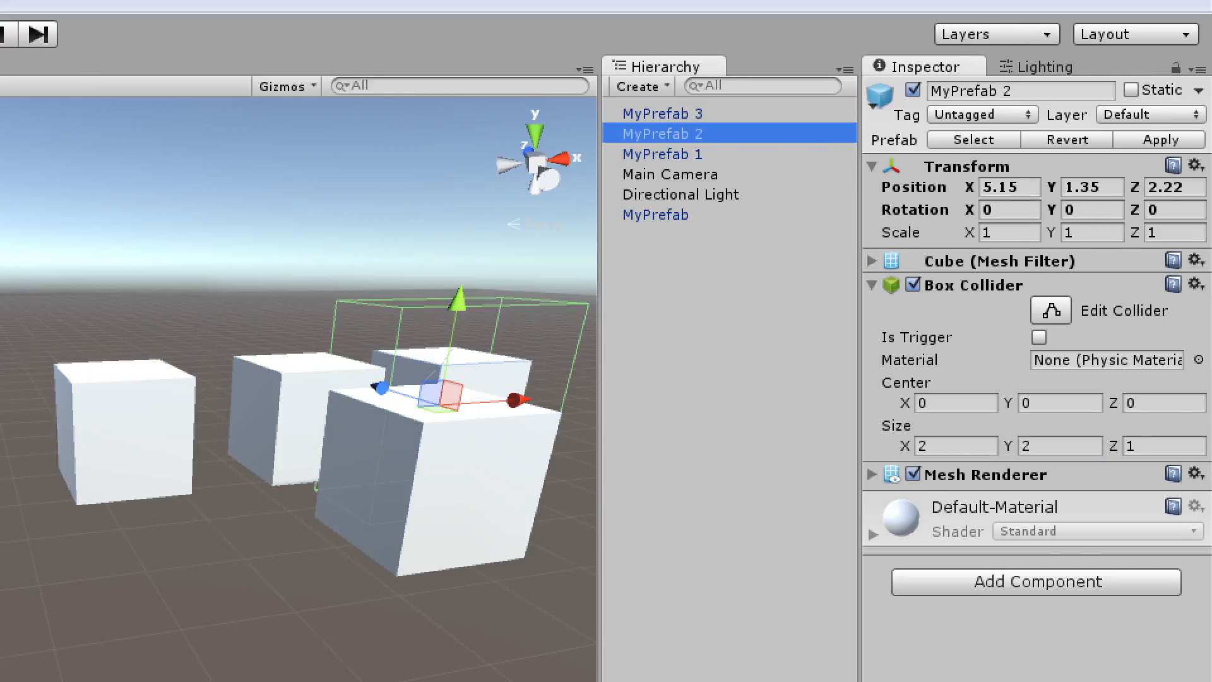